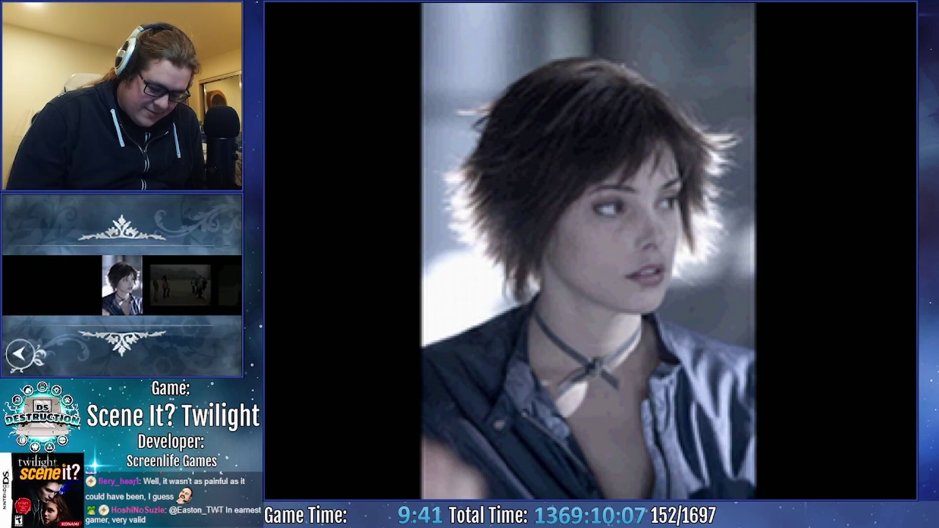
Step: Browse the movie stills in the bonus photo gallery, then return to the game's main menu
{"action": "key", "text": "Right"}
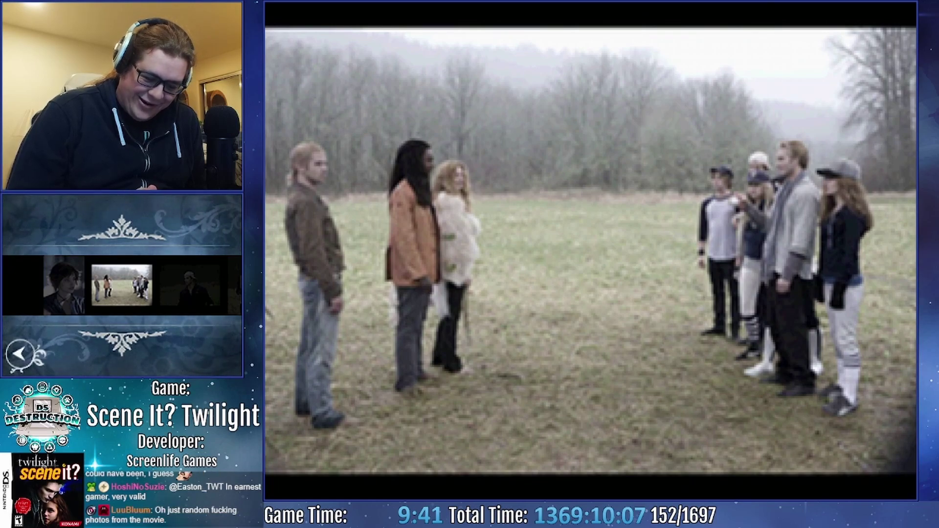
{"action": "key", "text": "Right"}
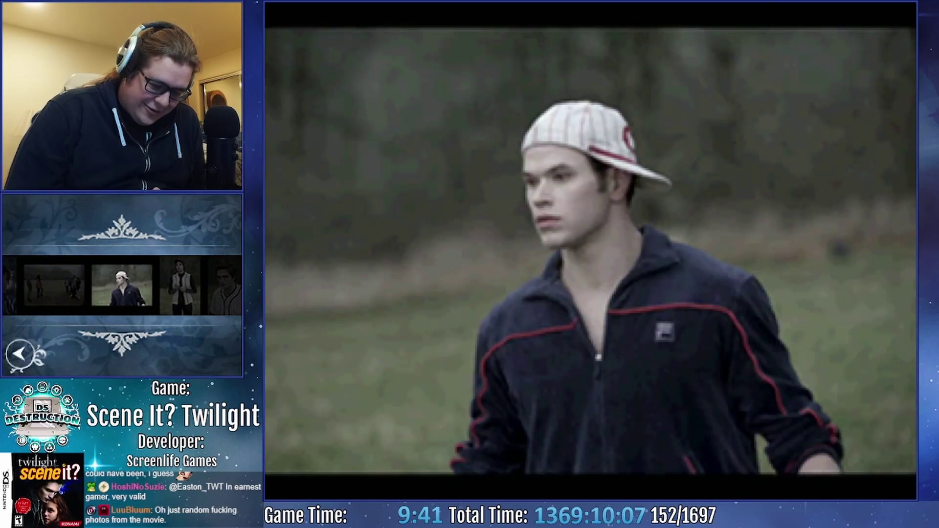
{"action": "key", "text": "Left"}
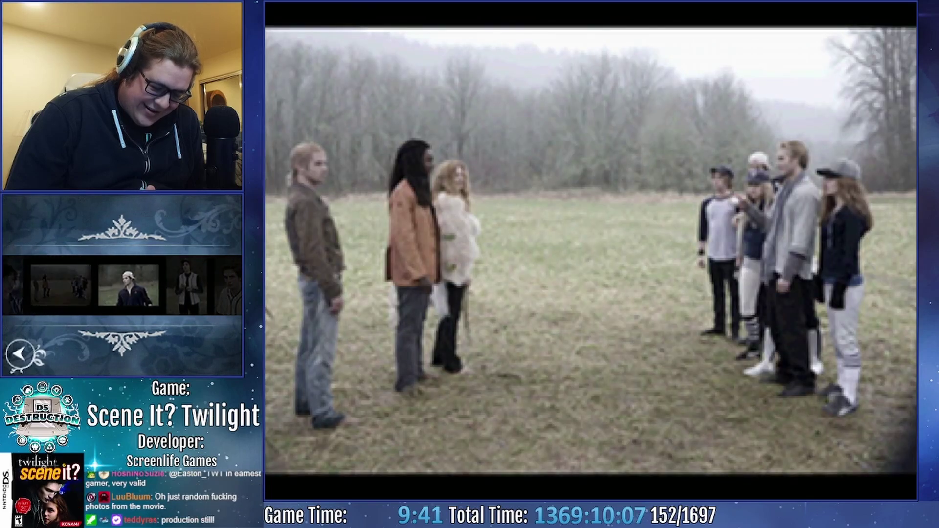
{"action": "key", "text": "Right"}
{"action": "key", "text": "Right"}
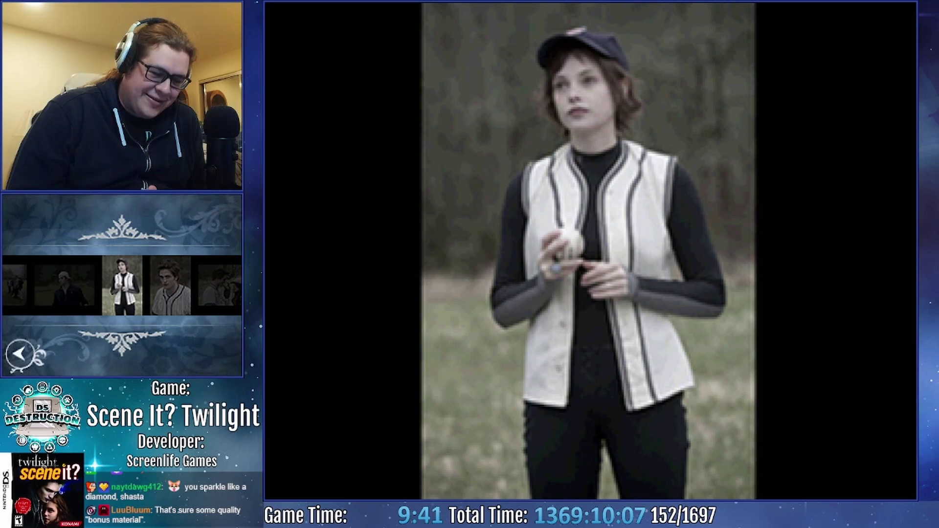
{"action": "key", "text": "Right"}
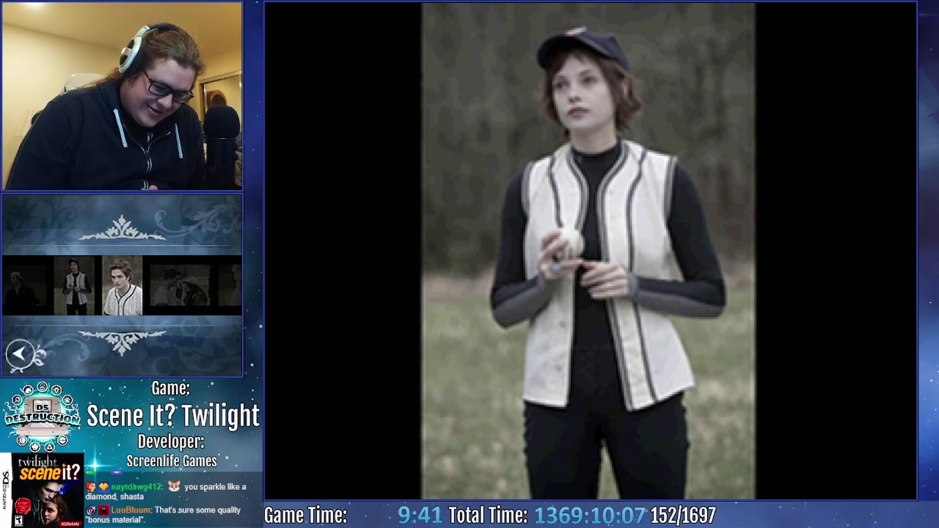
{"action": "key", "text": "Right"}
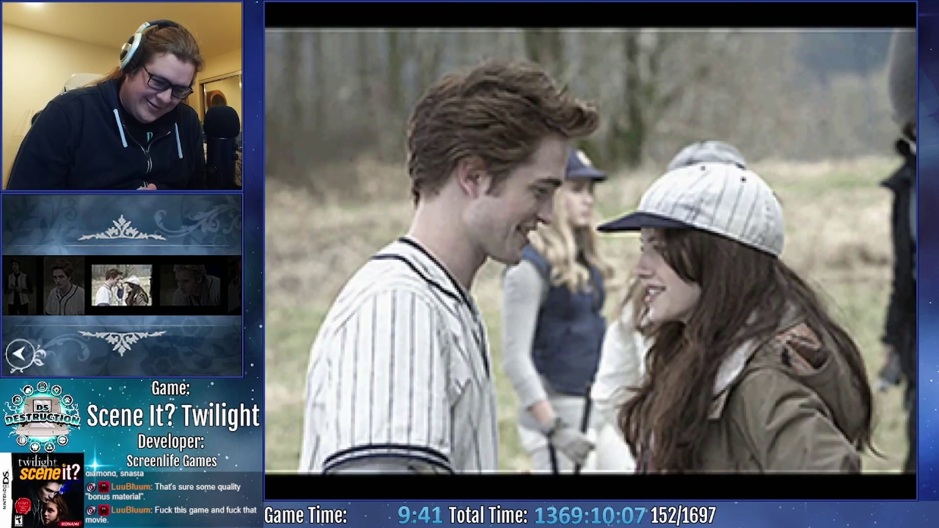
{"action": "key", "text": "Right"}
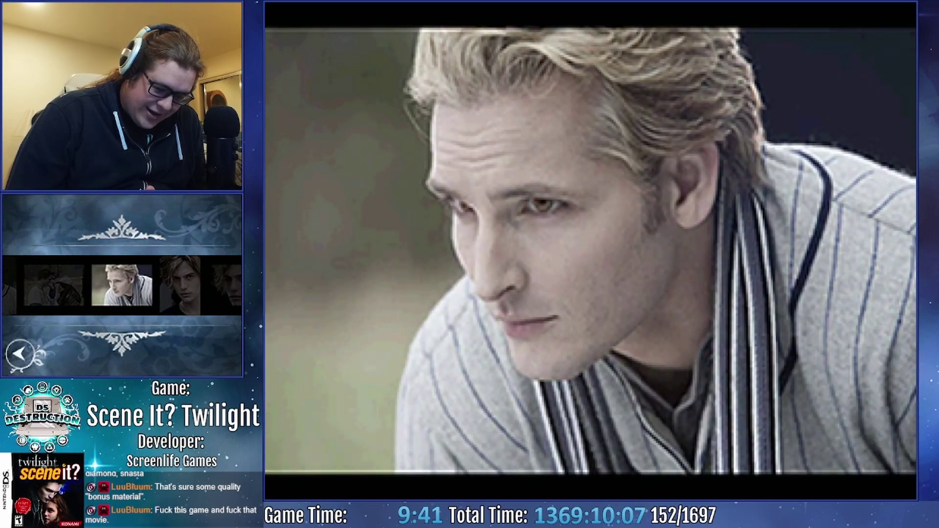
{"action": "key", "text": "Right"}
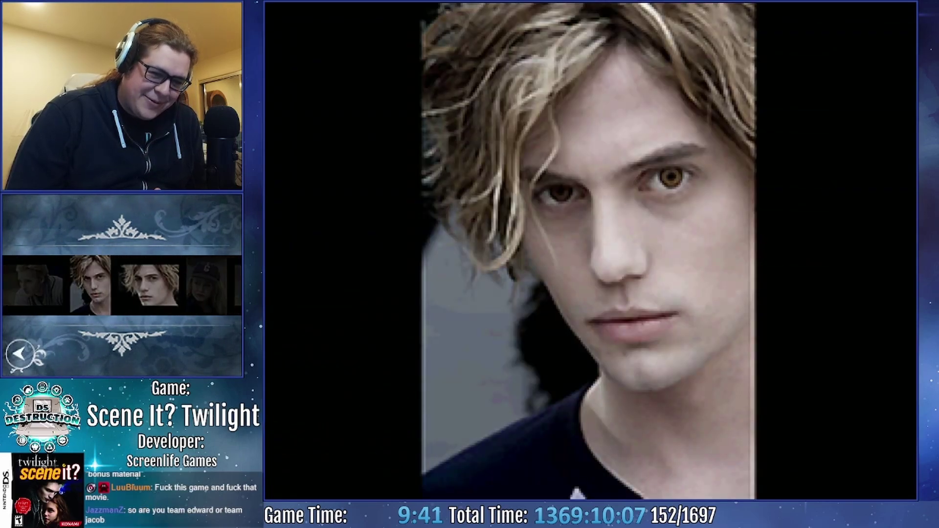
{"action": "key", "text": "Right"}
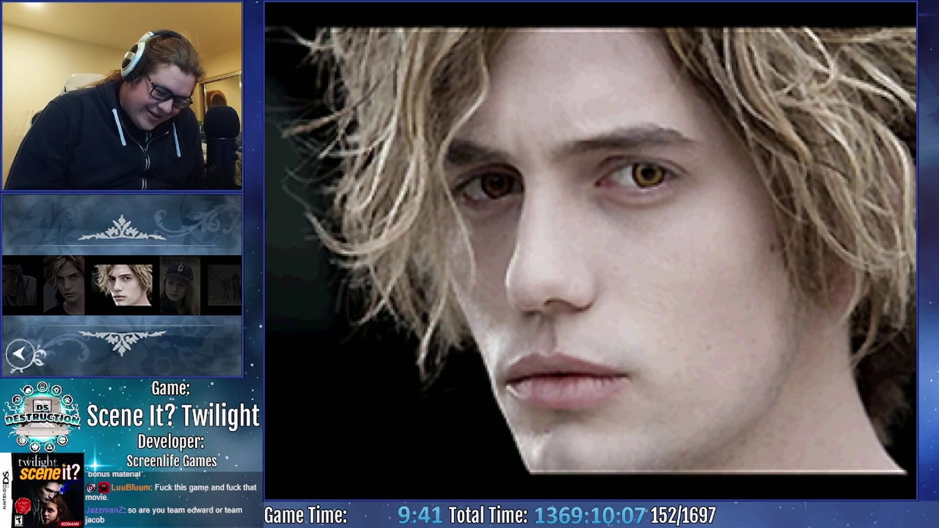
{"action": "key", "text": "z"}
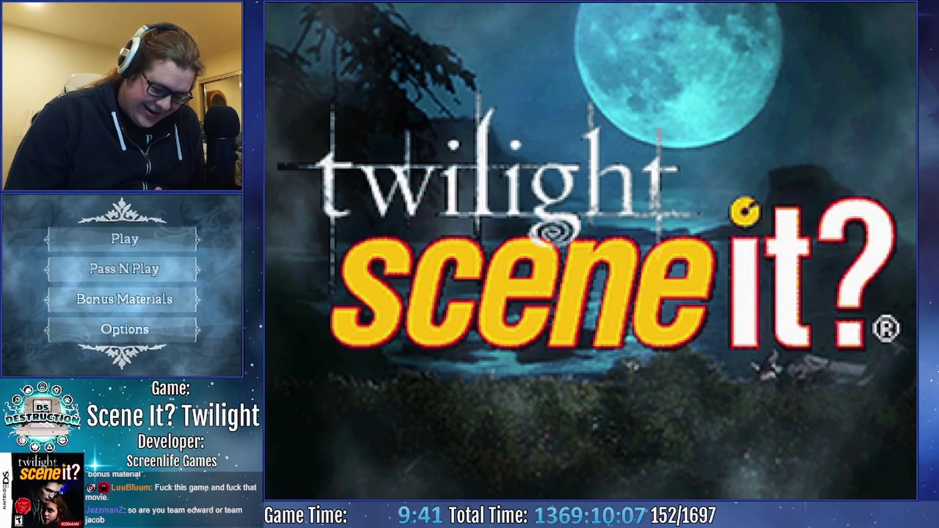
Step: View the game's Options screen and leave it without changing any setting
{"action": "key", "text": "Up"}
{"action": "key", "text": "x"}
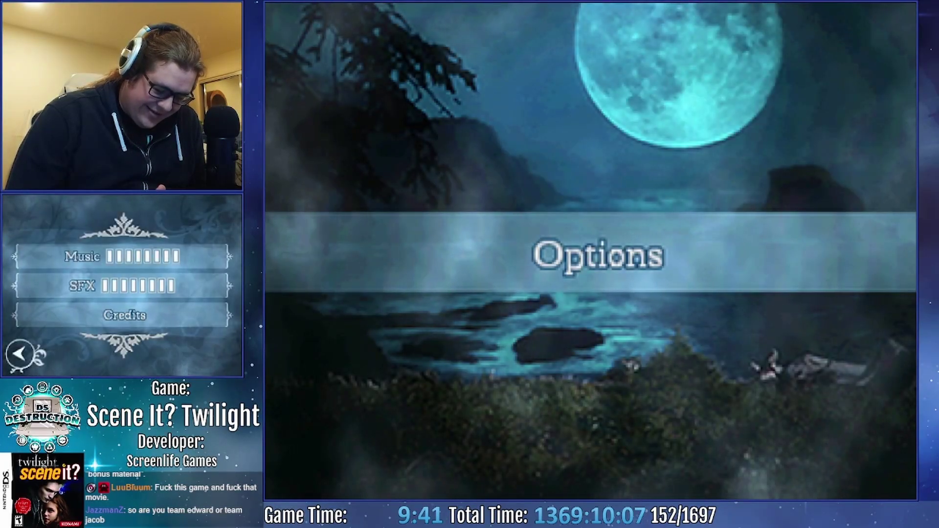
{"action": "key", "text": "z"}
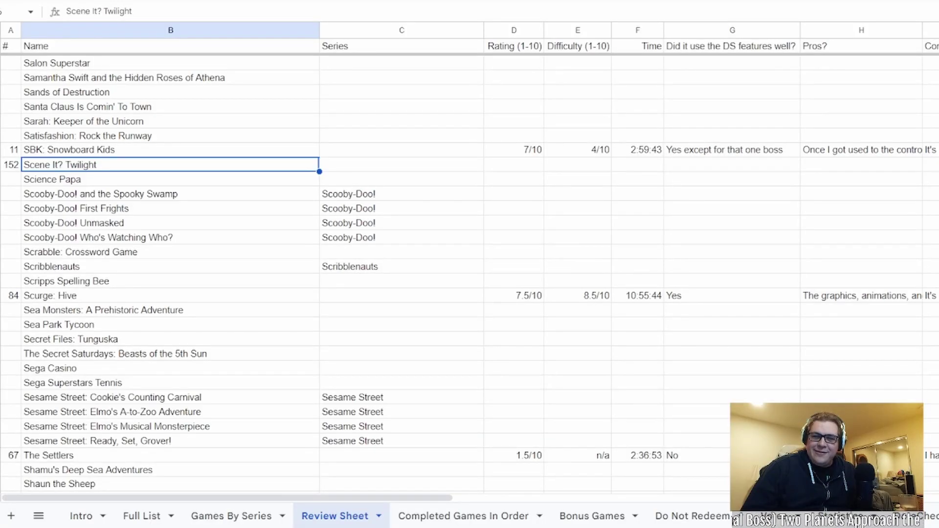
{"action": "key", "text": "alt+Tab"}
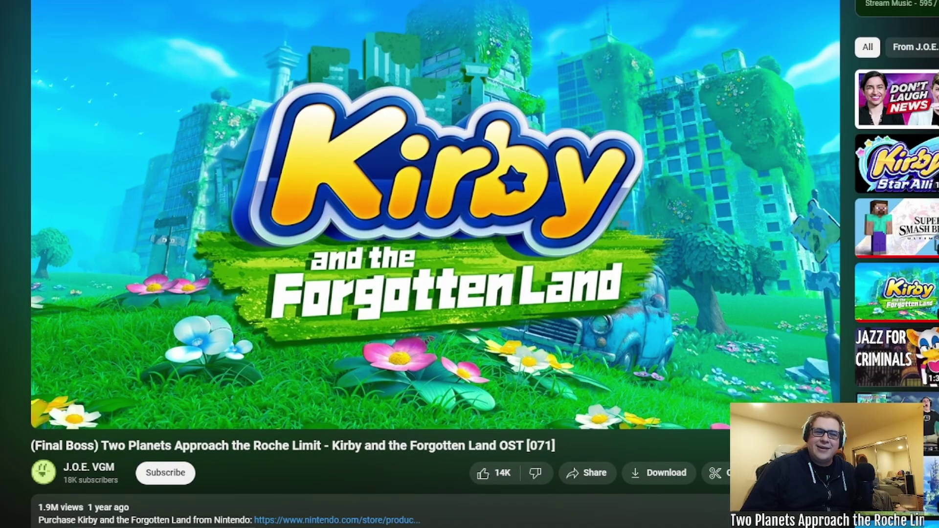
{"action": "key", "text": "alt+Tab"}
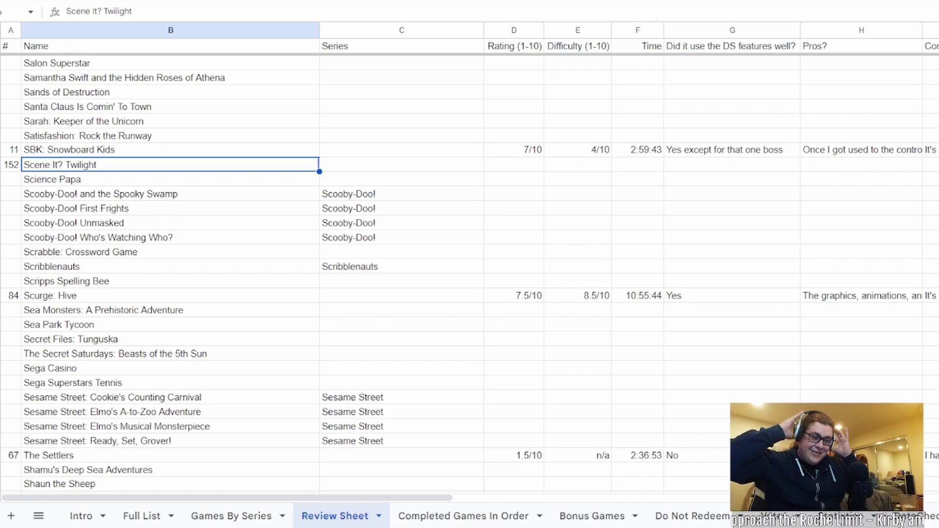
Step: In the Scene It? Twilight row, enter a rating of 1/10 and a difficulty of 5/10
{"action": "left_click", "coordinate": [351, 167]}
{"action": "left_click", "coordinate": [516, 168]}
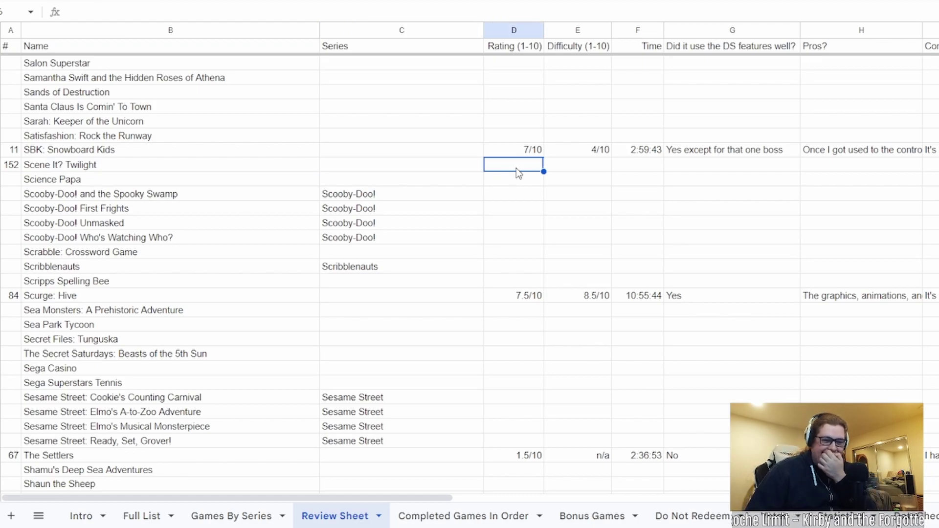
{"action": "scroll", "coordinate": [486, 168], "scroll_direction": "right", "scroll_amount": 5}
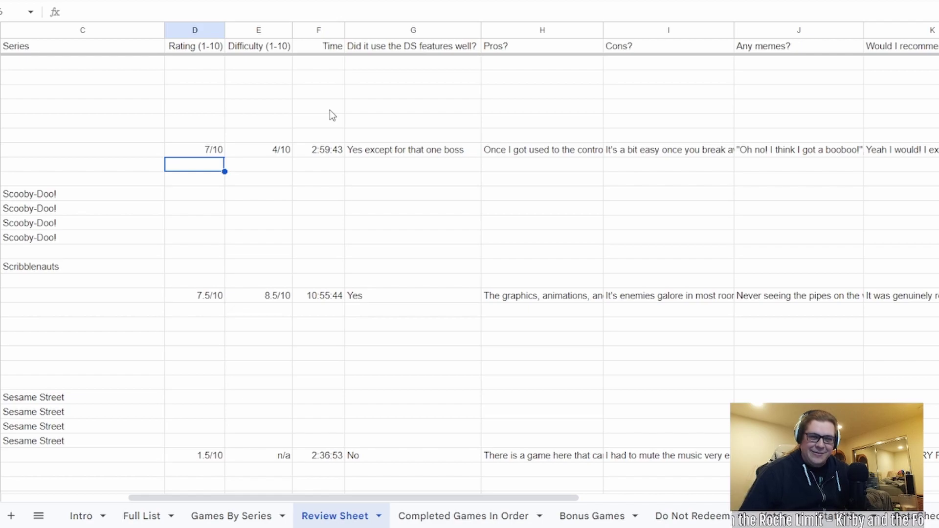
{"action": "type", "text": "1/10"}
{"action": "key", "text": "Return"}
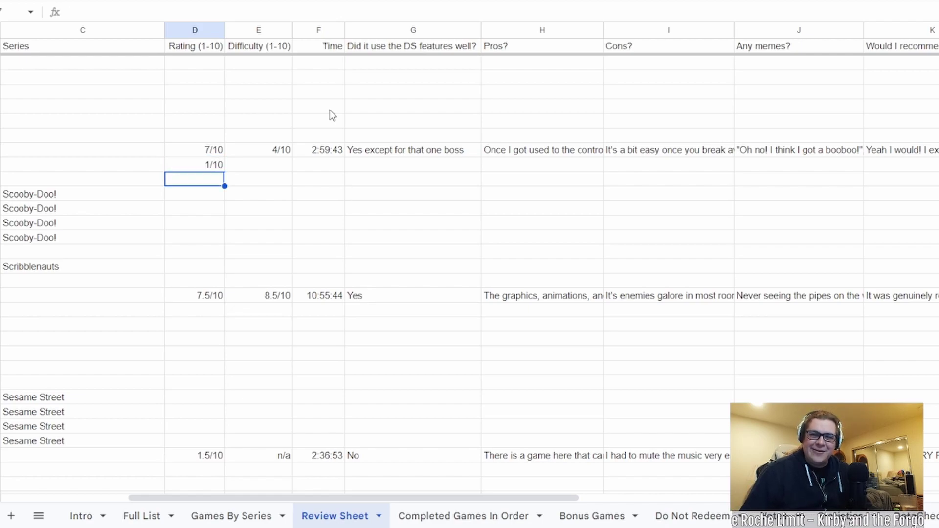
{"action": "left_click", "coordinate": [274, 169]}
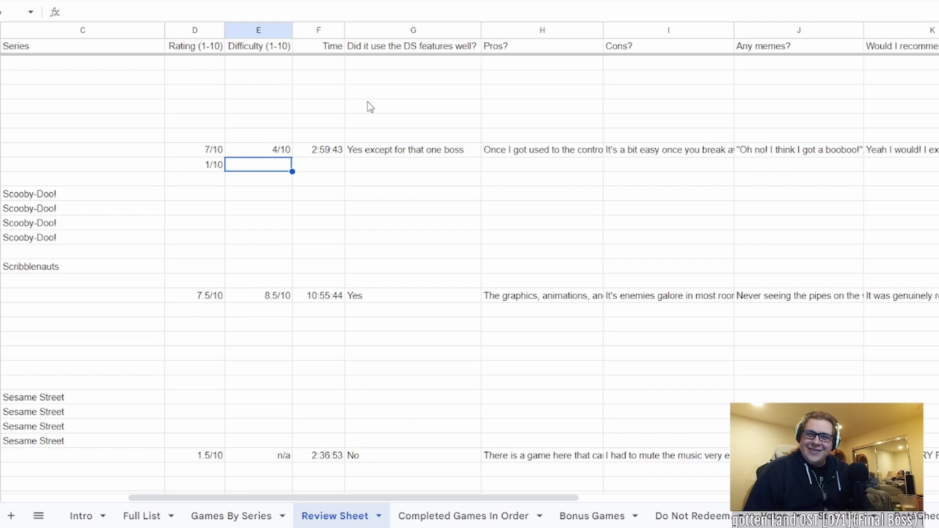
{"action": "type", "text": "5/10"}
{"action": "key", "text": "Return"}
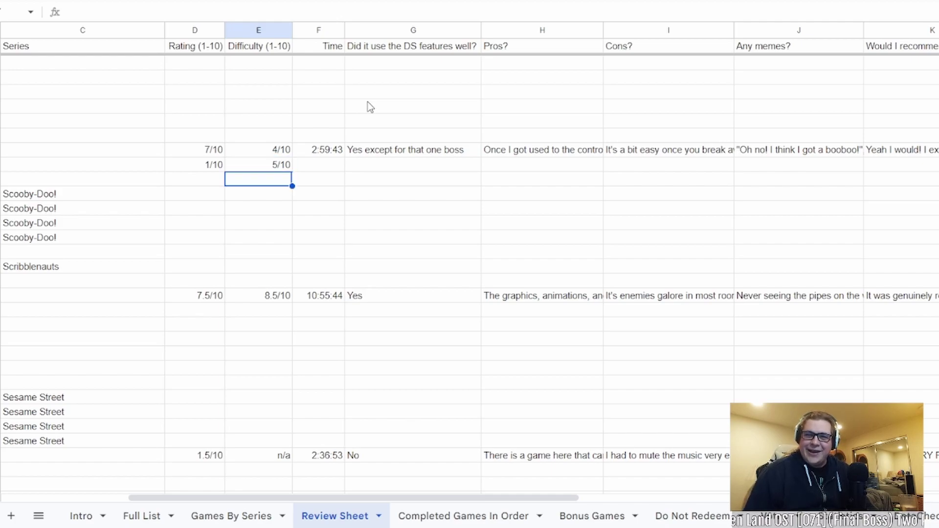
Step: Enter 00:09:41 as the Scene It? Twilight play time and "No" for whether it used the DS features well
{"action": "left_click", "coordinate": [332, 166]}
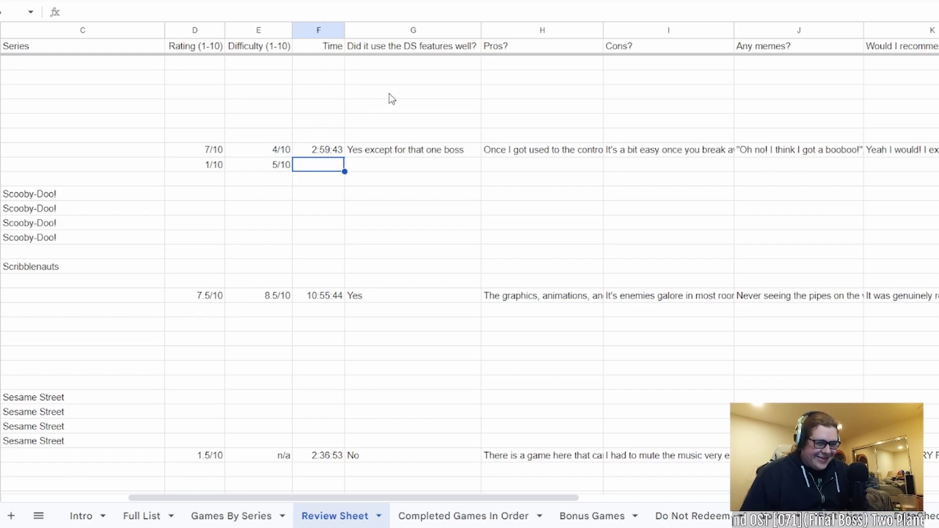
{"action": "type", "text": "00:09"}
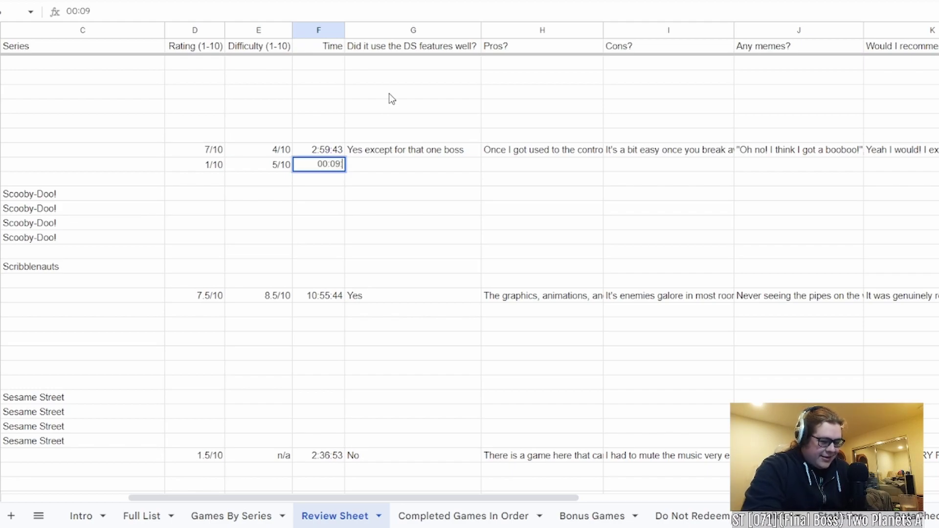
{"action": "type", "text": ":41"}
{"action": "left_click", "coordinate": [390, 166]}
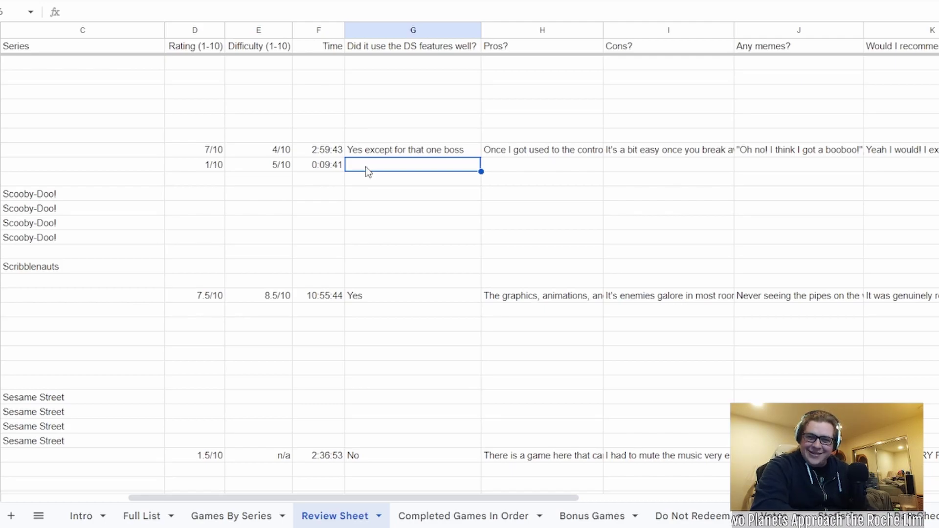
{"action": "type", "text": "No"}
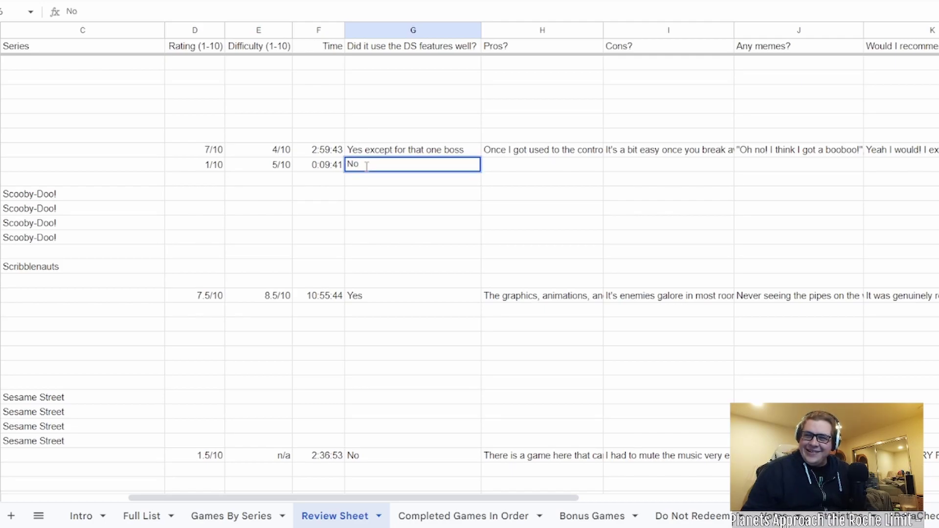
Step: Leave the Pros cell empty and enter "I watched a whole crappy movie for this" under Cons for Scene It? Twilight
{"action": "left_click", "coordinate": [515, 167]}
{"action": "scroll", "coordinate": [480, 182], "scroll_direction": "right", "scroll_amount": 5}
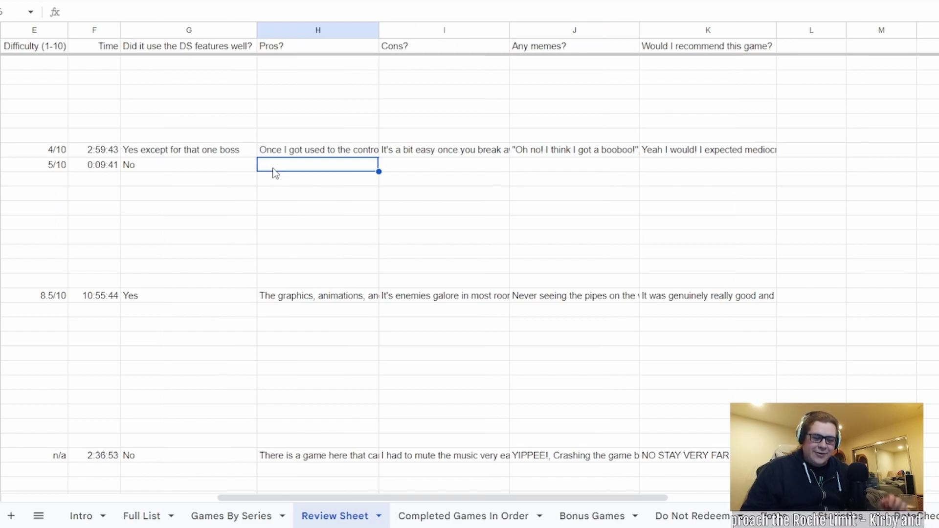
{"action": "left_click", "coordinate": [395, 168]}
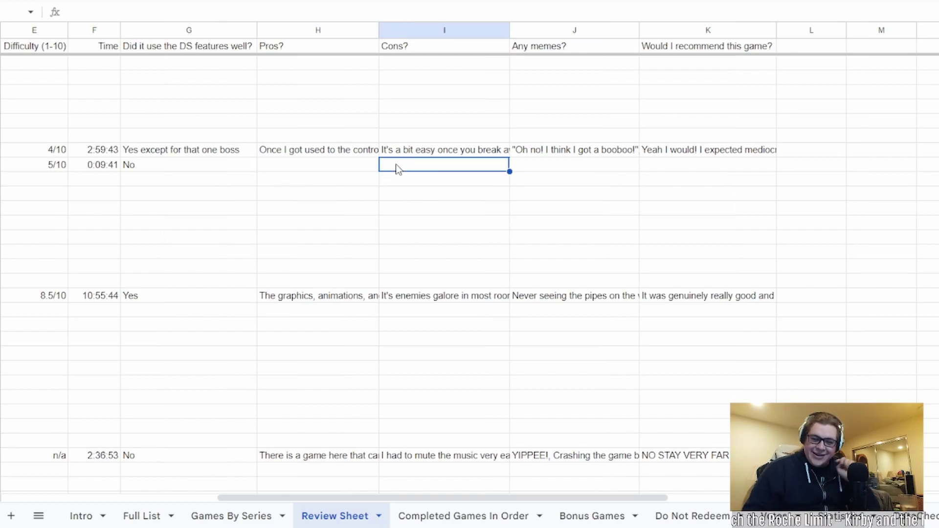
{"action": "type", "text": "Iwal h"}
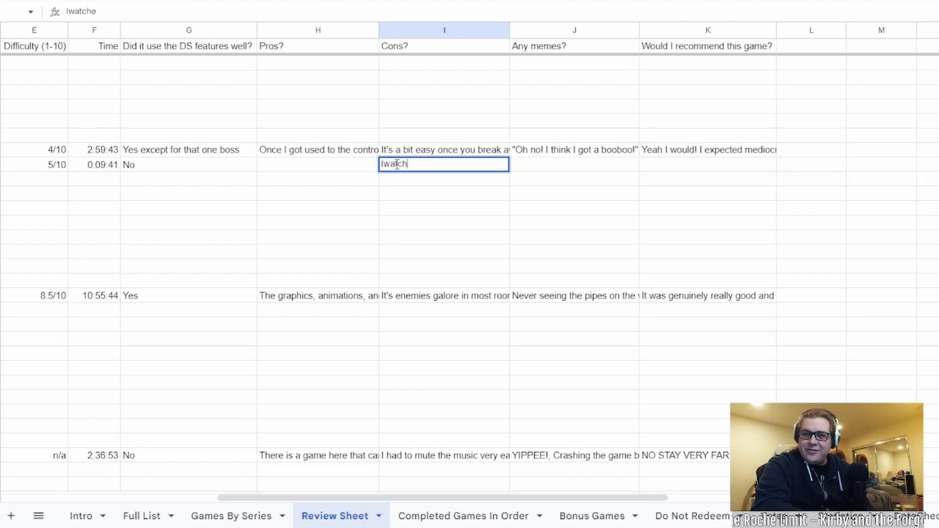
{"action": "key", "text": "BackSpace"}
{"action": "key", "text": "BackSpace"}
{"action": "key", "text": "BackSpace"}
{"action": "key", "text": "BackSpace"}
{"action": "key", "text": "BackSpace"}
{"action": "type", "text": "watched"}
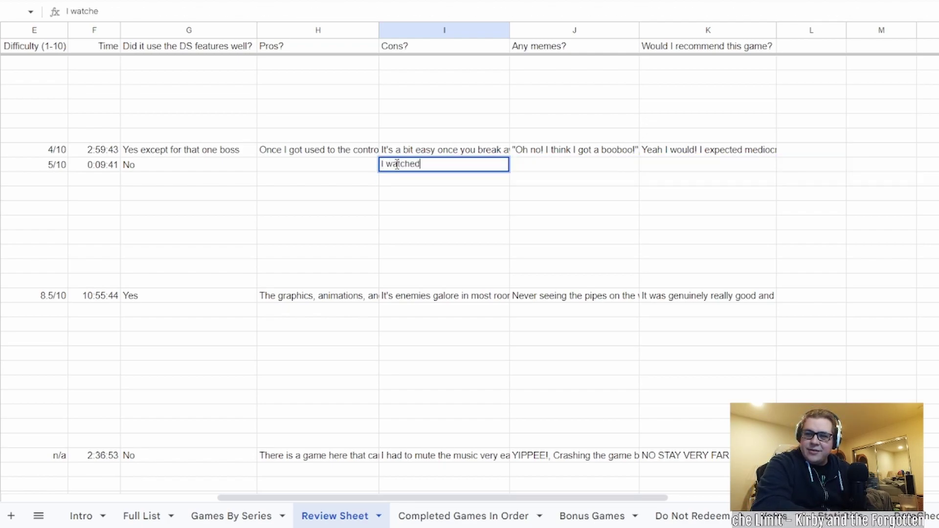
{"action": "type", "text": " a whole"}
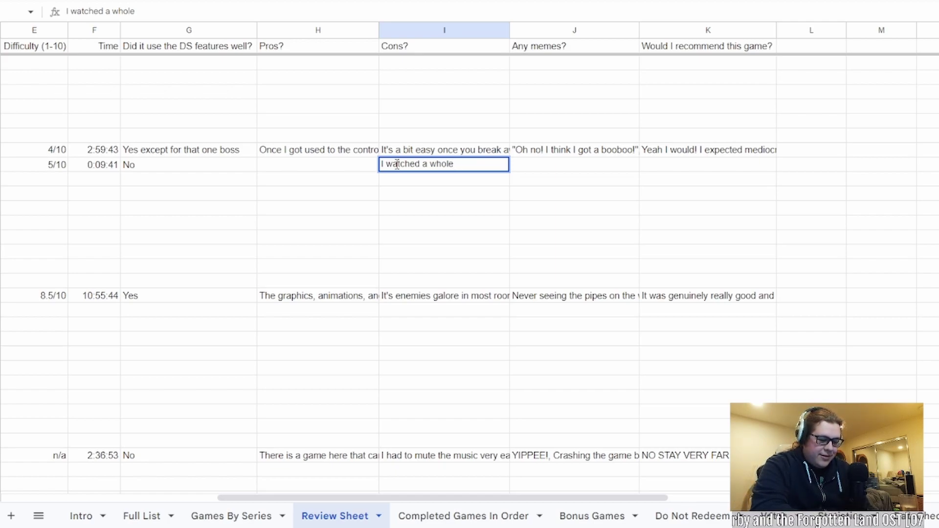
{"action": "type", "text": "crappy m"}
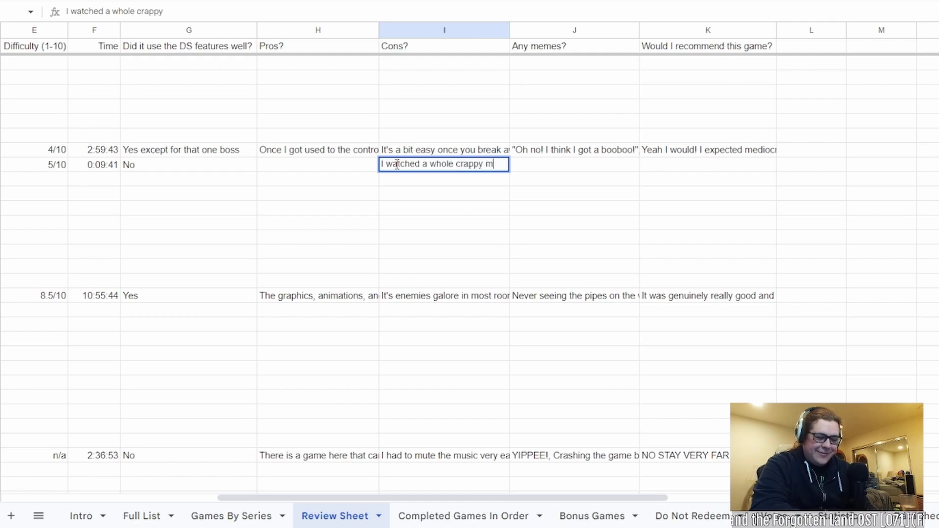
{"action": "type", "text": "ovie for this"}
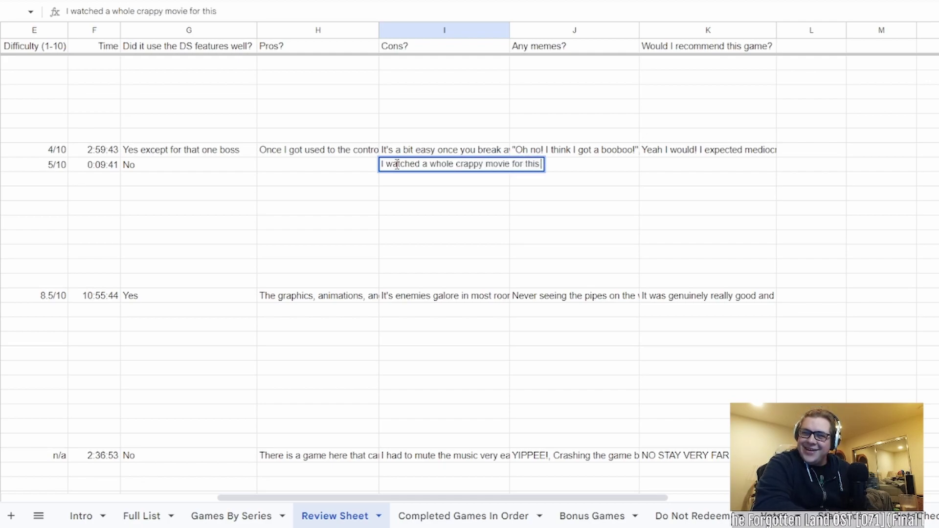
Step: Extend the Scene It? Twilight Cons comment with "for 2 hours and got 9 minutes of gameplay out of this, plus"
{"action": "type", "text": " an"}
{"action": "key", "text": "BackSpace"}
{"action": "key", "text": "BackSpace"}
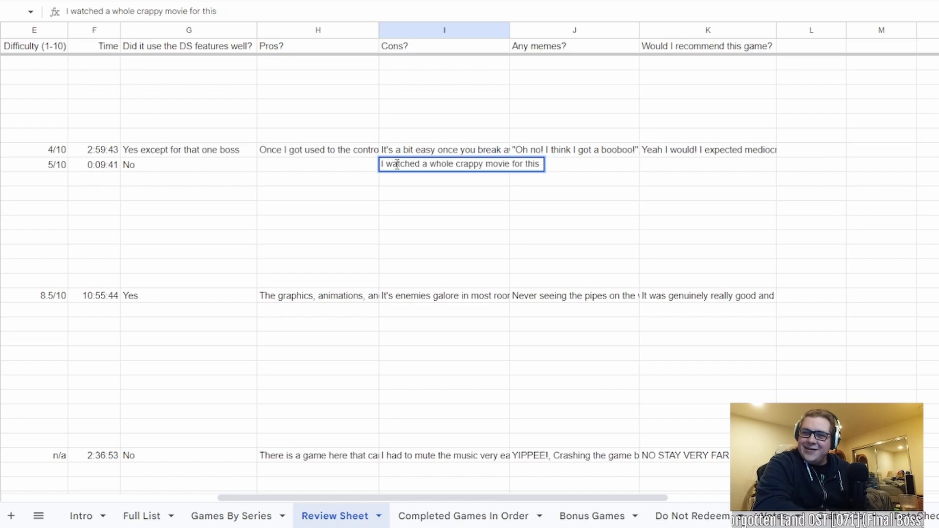
{"action": "type", "text": "for 2 hours"}
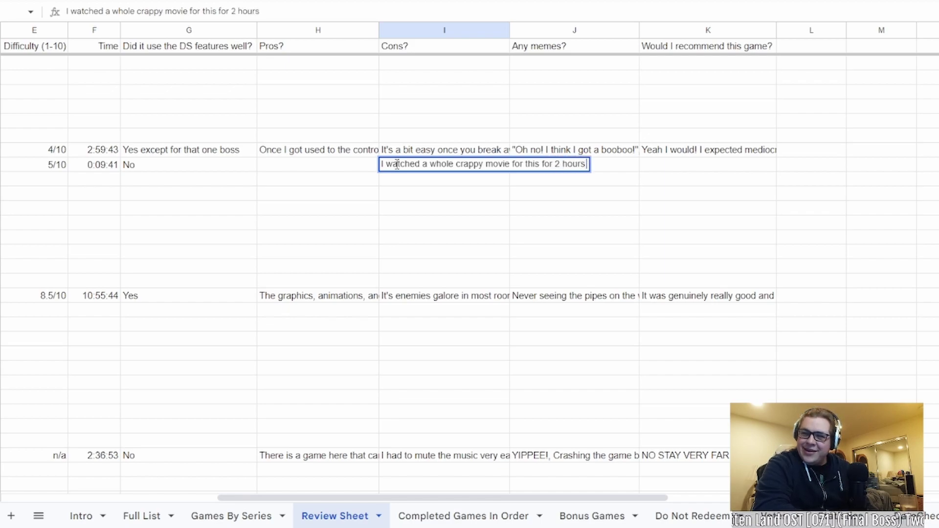
{"action": "type", "text": " and got 9 minute"}
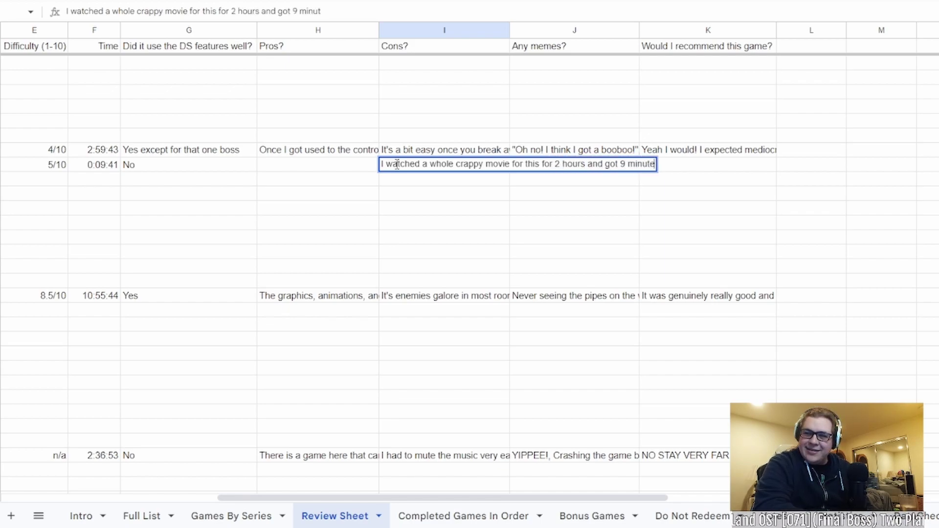
{"action": "type", "text": "s of gameplay out"}
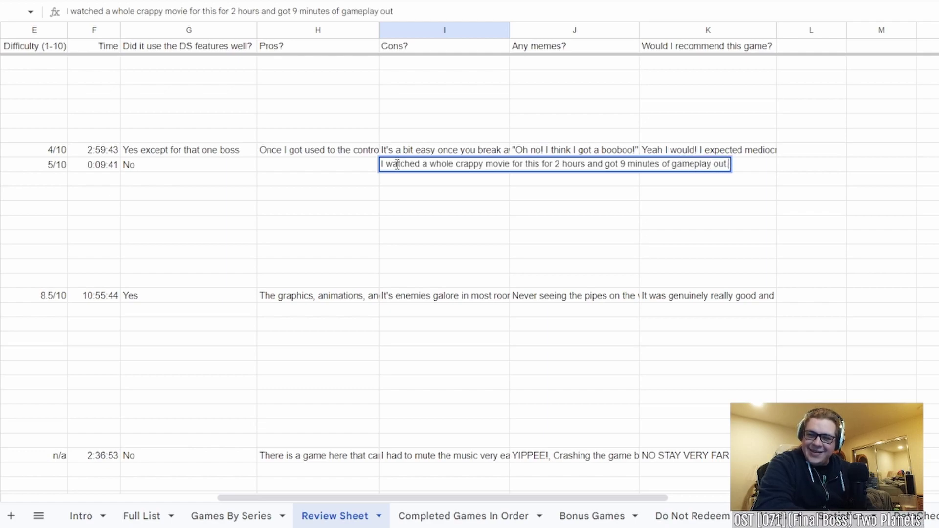
{"action": "type", "text": " of this, plu"}
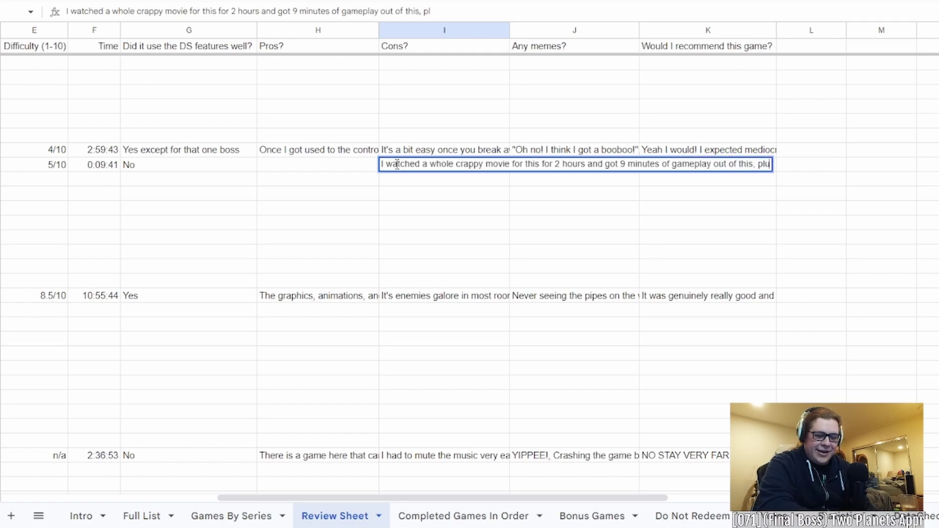
{"action": "type", "text": "s"}
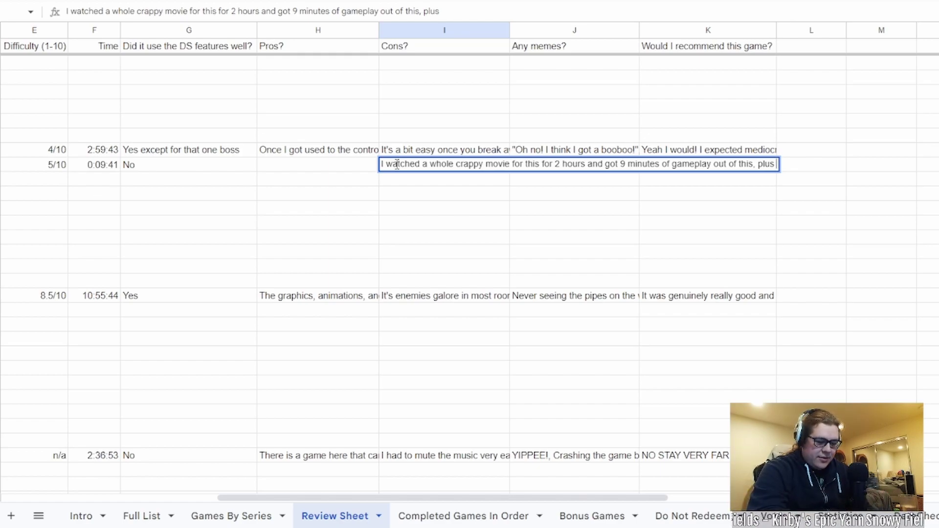
Step: Continue the Cons comment with "I had to pay for a cart because this crashed on my R4 for some reason."
{"action": "type", "text": "I had to pay for"}
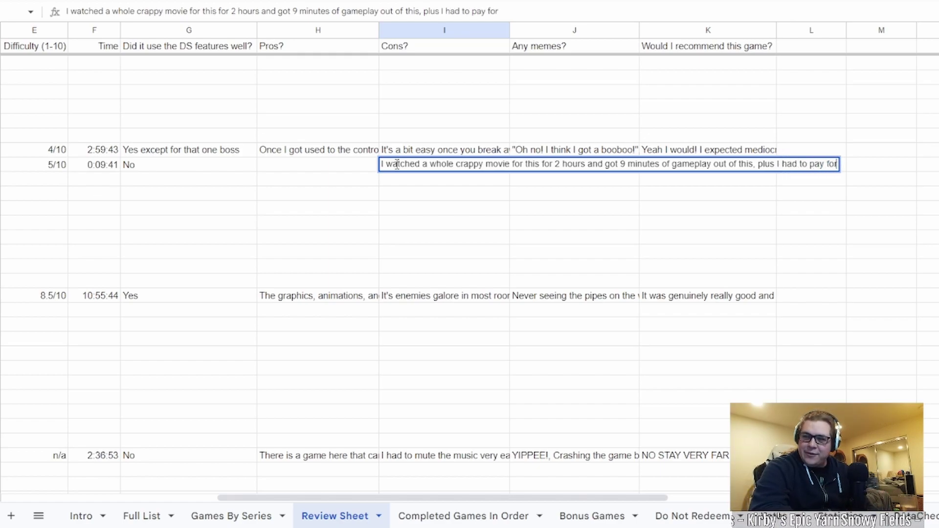
{"action": "type", "text": " a cart because this"}
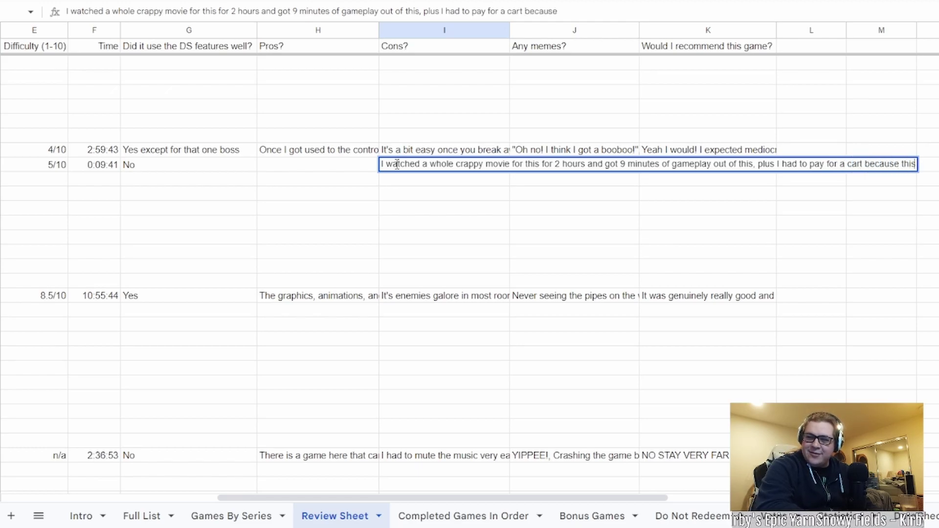
{"action": "type", "text": " crashed on my R"}
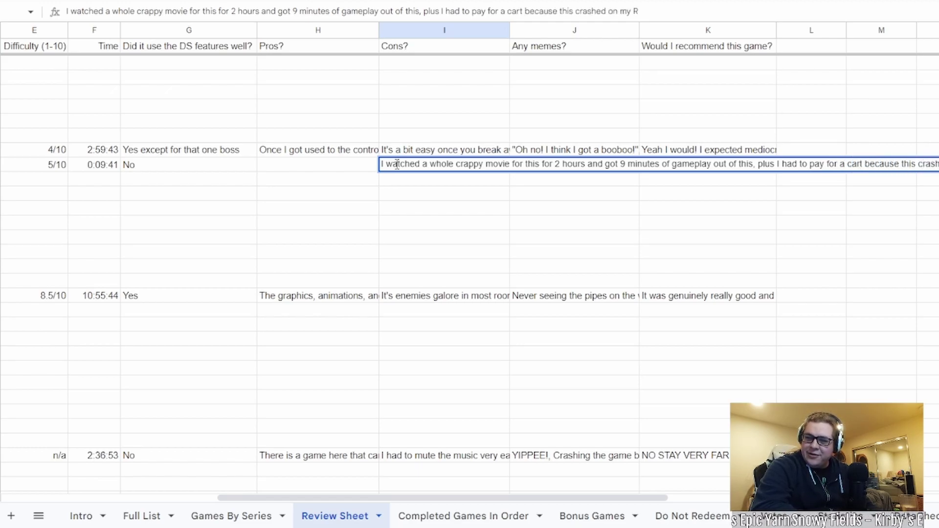
{"action": "type", "text": "4 for some reason"}
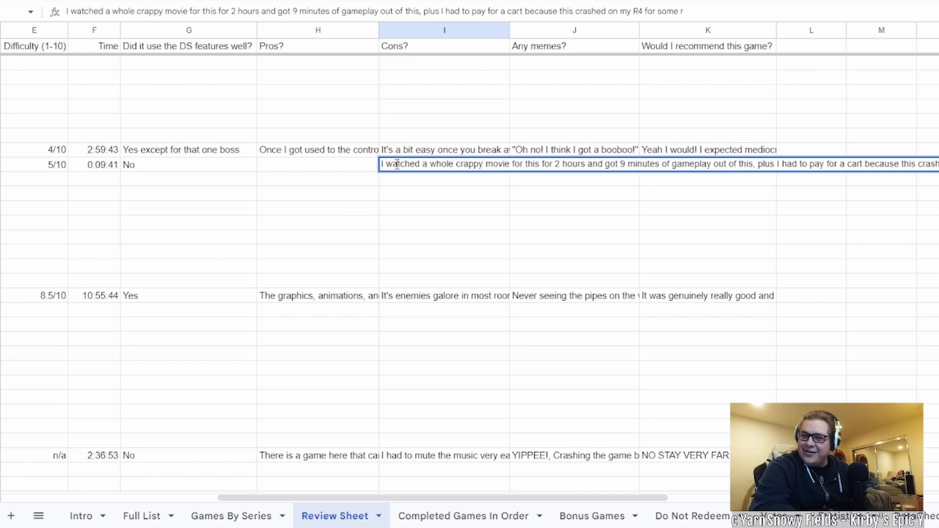
Step: End the Scene It? Twilight Cons comment with the sentence "It was not worth it at all."
{"action": "type", "text": "It"}
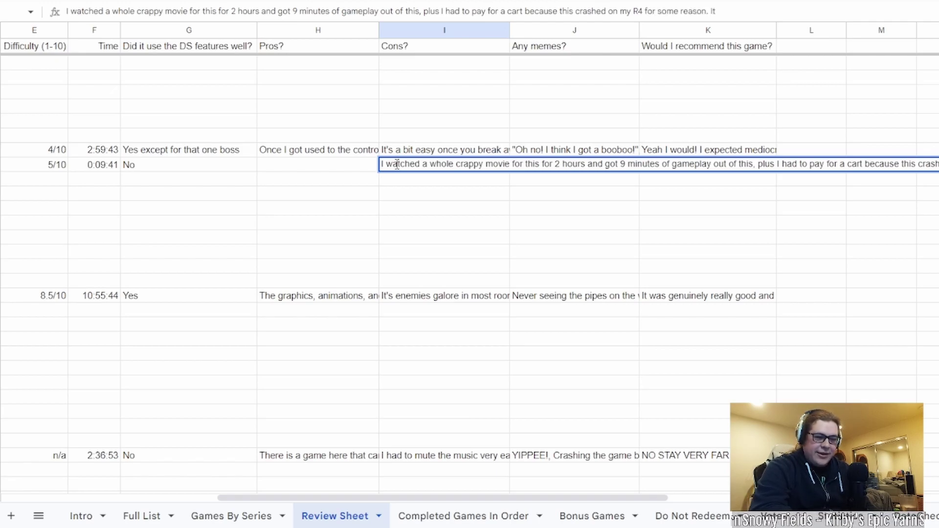
{"action": "type", "text": " was not wrong"}
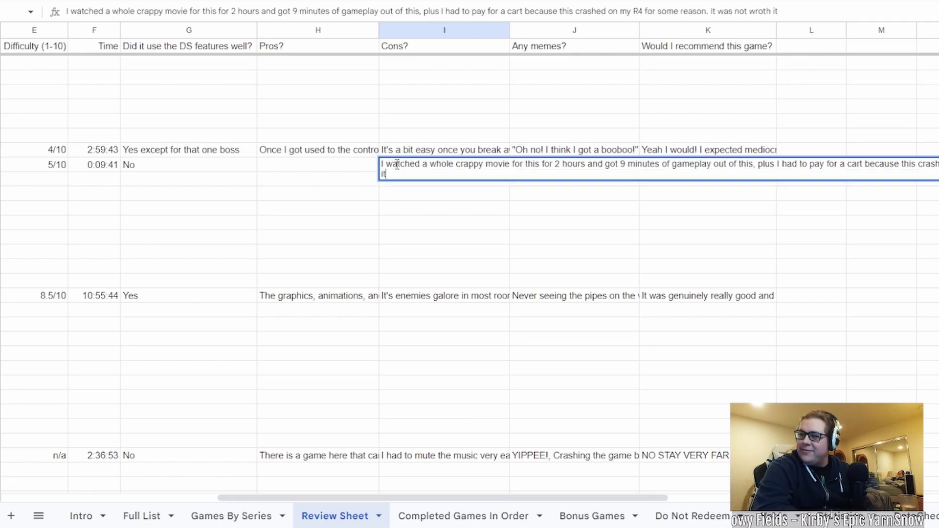
{"action": "key", "text": "BackSpace"}
{"action": "key", "text": "BackSpace"}
{"action": "key", "text": "BackSpace"}
{"action": "key", "text": "BackSpace"}
{"action": "type", "text": "orth"}
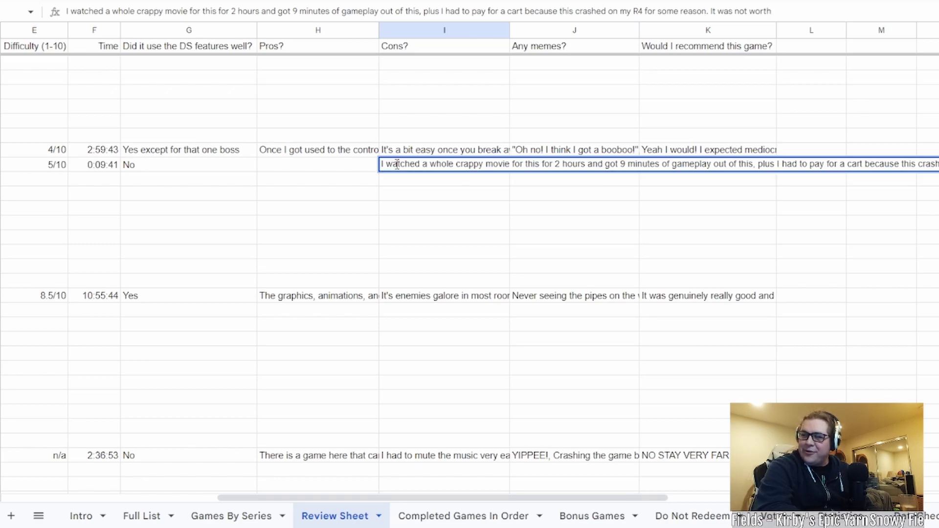
{"action": "type", "text": " it at all."}
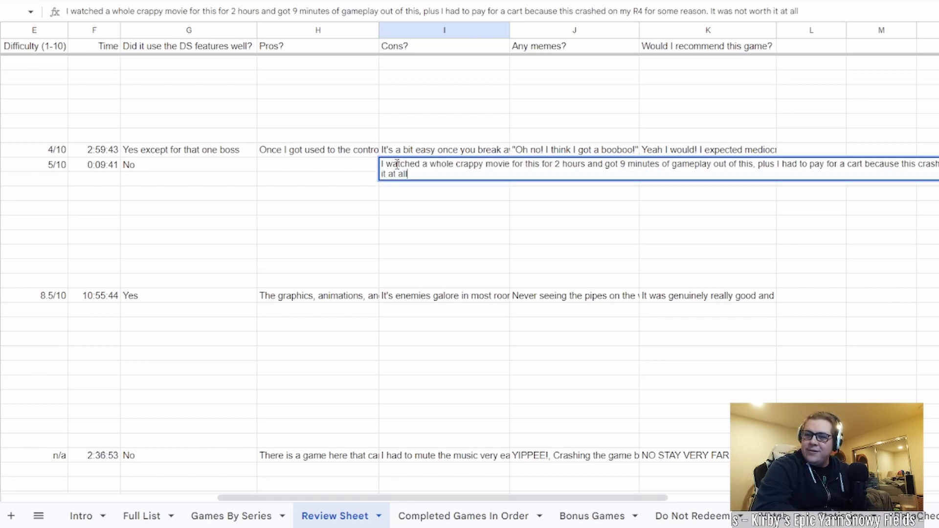
Step: Enter "It started" under Pros in the Scene It? Twilight row
{"action": "left_click", "coordinate": [342, 165]}
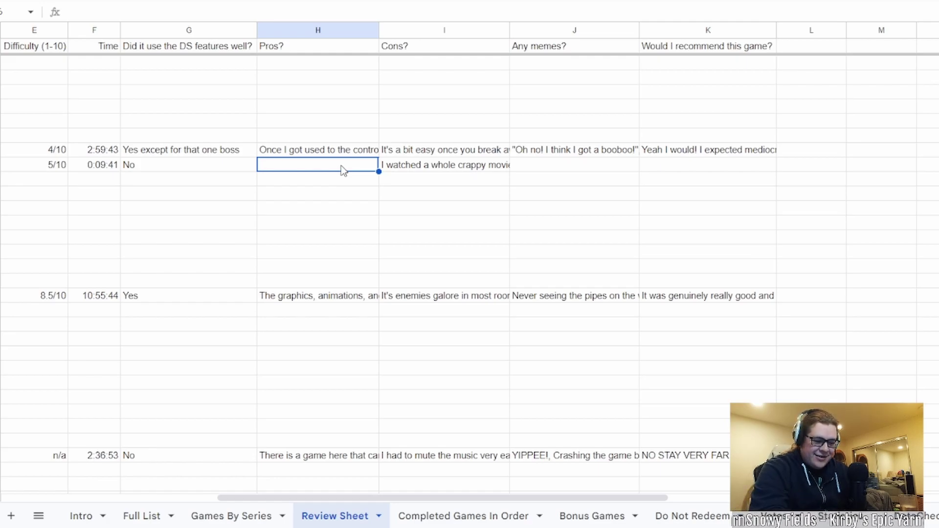
{"action": "type", "text": "It started"}
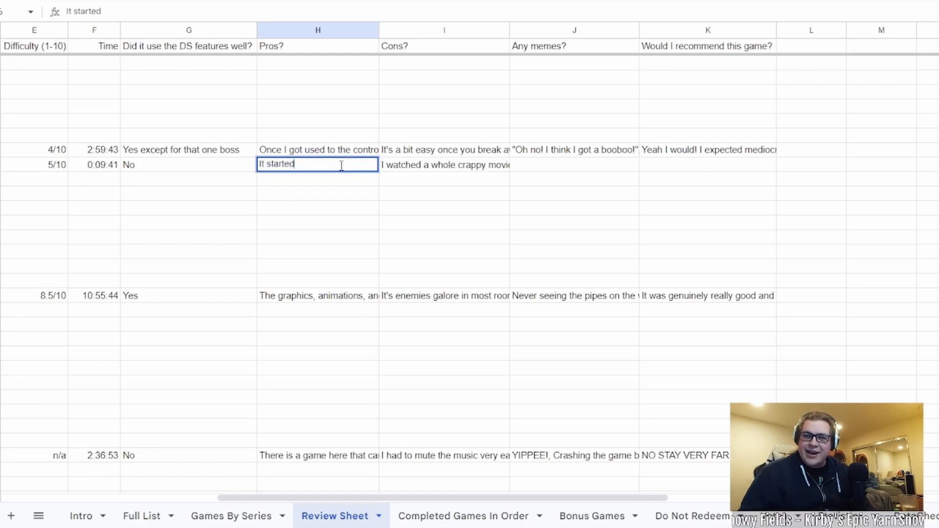
{"action": "key", "text": "Return"}
Step: Change the Scene It? Twilight rating to 0.5/10
{"action": "scroll", "coordinate": [249, 177], "scroll_direction": "left", "scroll_amount": 5}
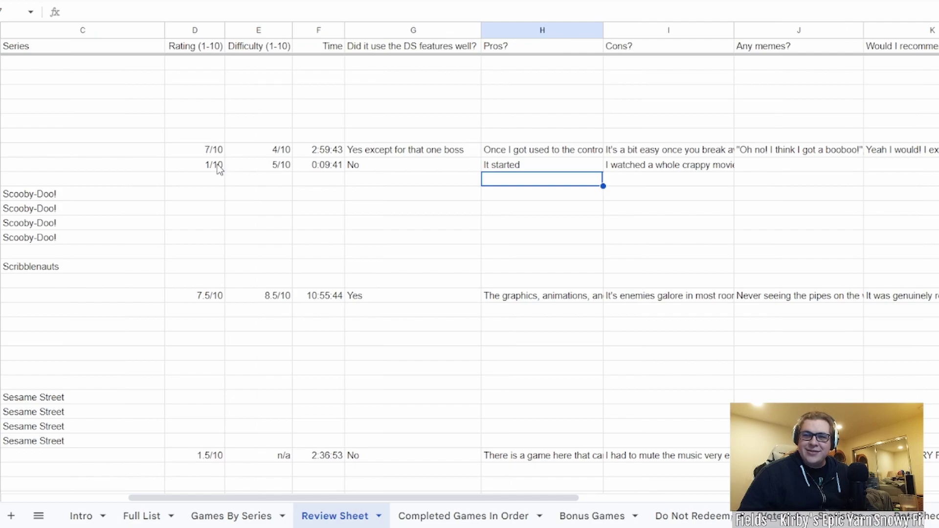
{"action": "left_click", "coordinate": [219, 169]}
{"action": "type", "text": "5"}
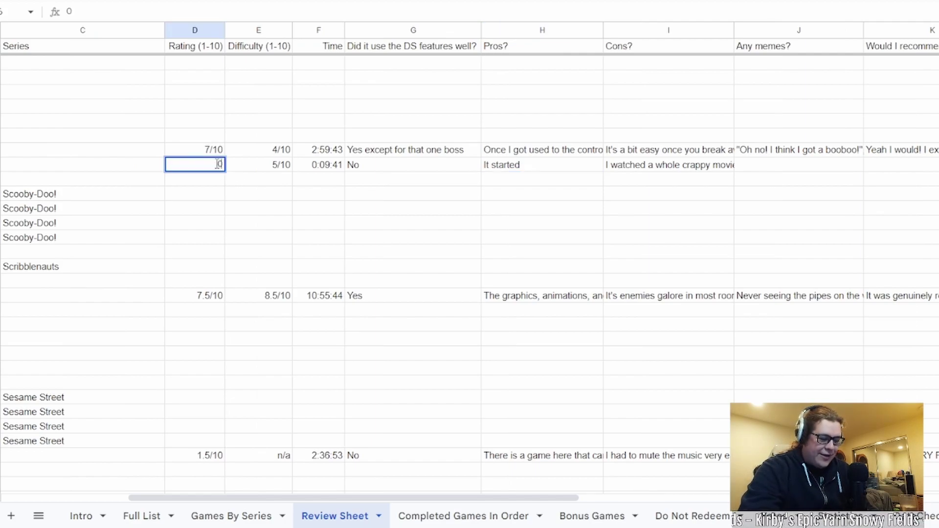
{"action": "key", "text": "Return"}
{"action": "double_click", "coordinate": [218, 164]}
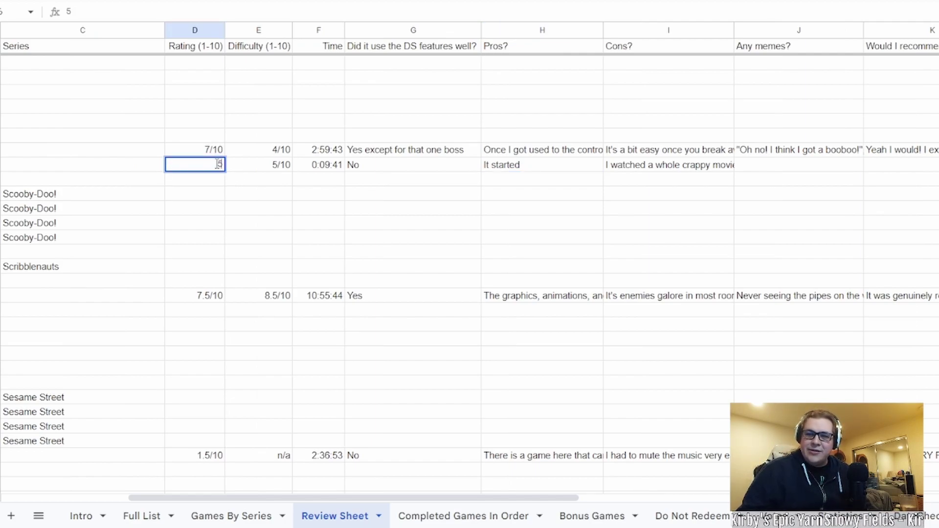
{"action": "key", "text": "BackSpace"}
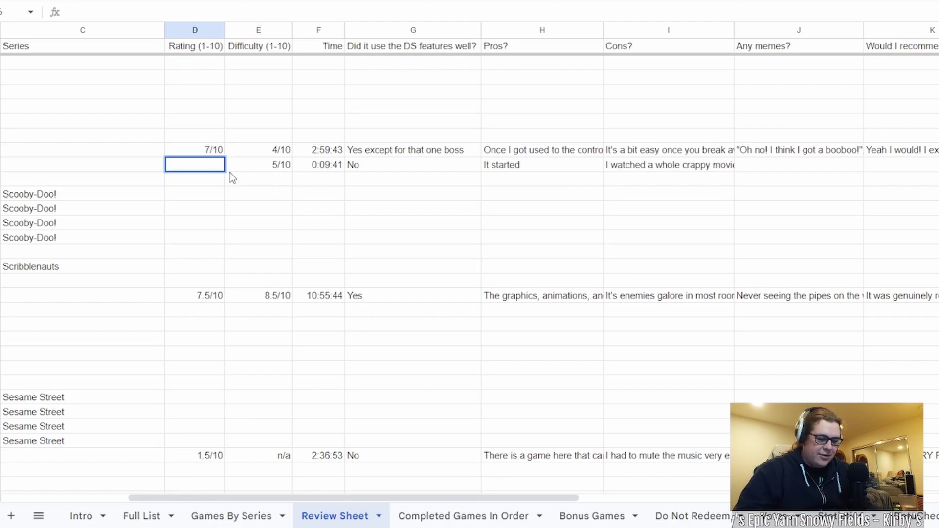
{"action": "type", "text": "0.5"}
{"action": "key", "text": "Return"}
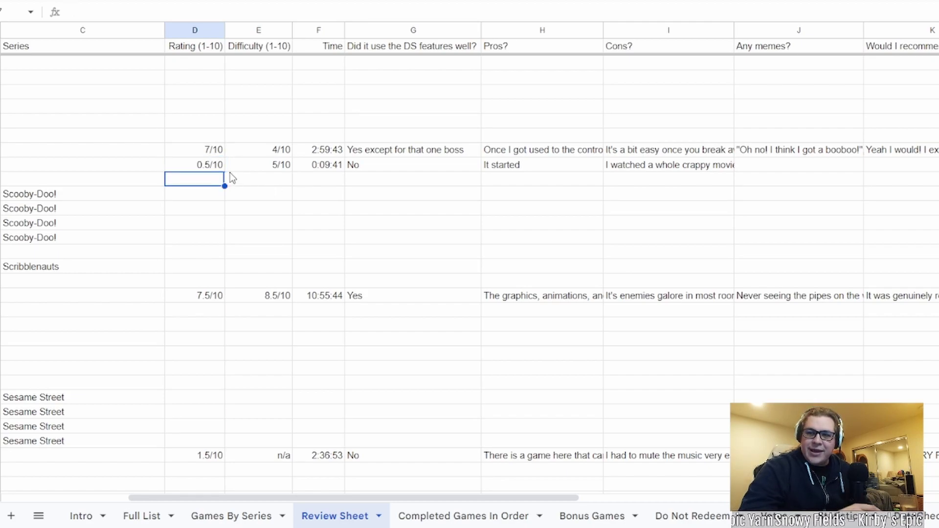
Step: Review the Scene It? Twilight comments and extend the Pros text with "and it was short"
{"action": "left_click", "coordinate": [523, 171]}
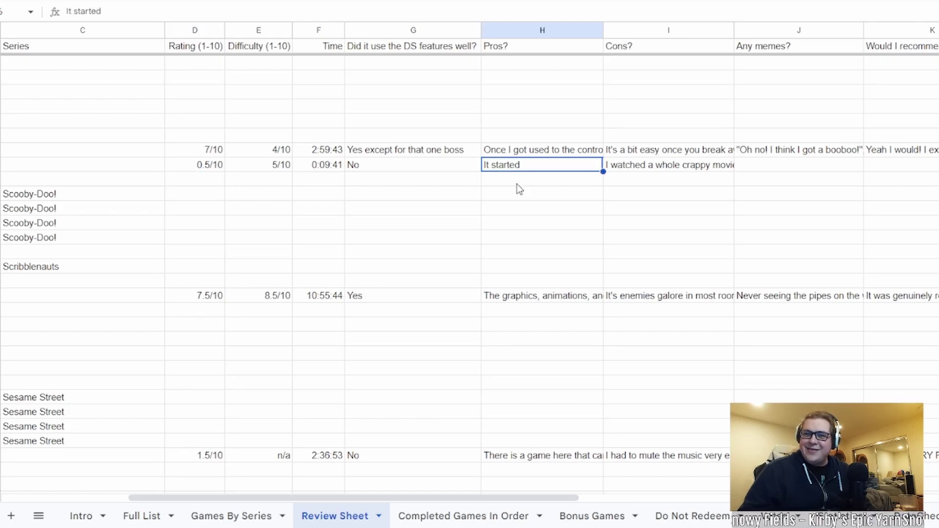
{"action": "scroll", "coordinate": [519, 189], "scroll_direction": "right", "scroll_amount": 5}
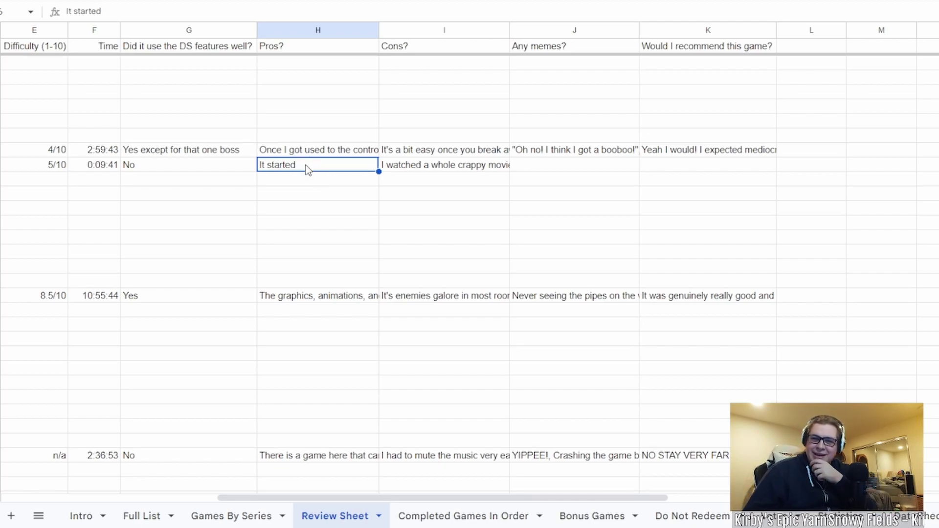
{"action": "left_click", "coordinate": [437, 169]}
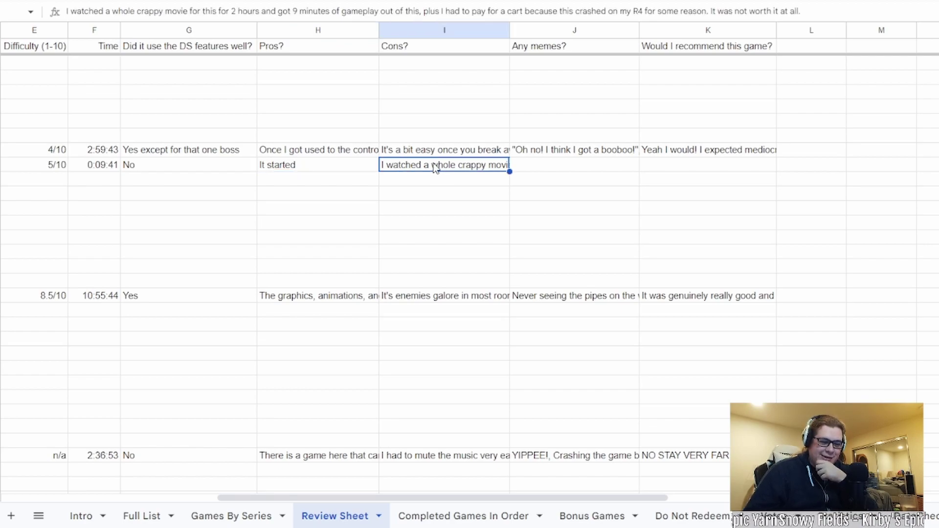
{"action": "left_click", "coordinate": [523, 167]}
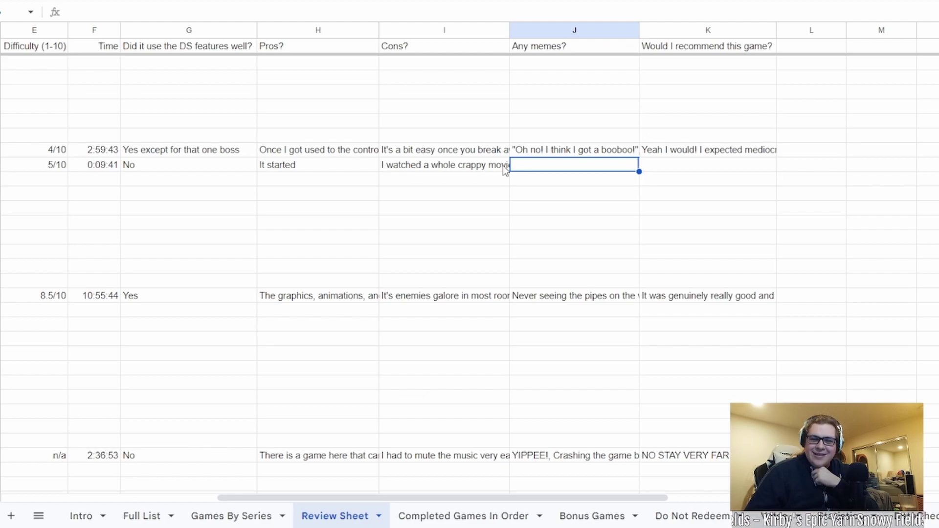
{"action": "double_click", "coordinate": [310, 166]}
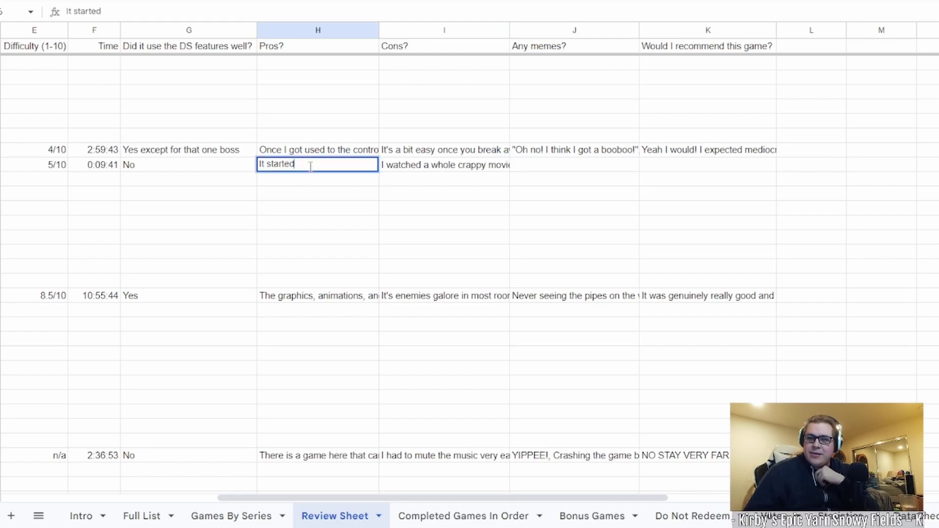
{"action": "type", "text": "and it was"}
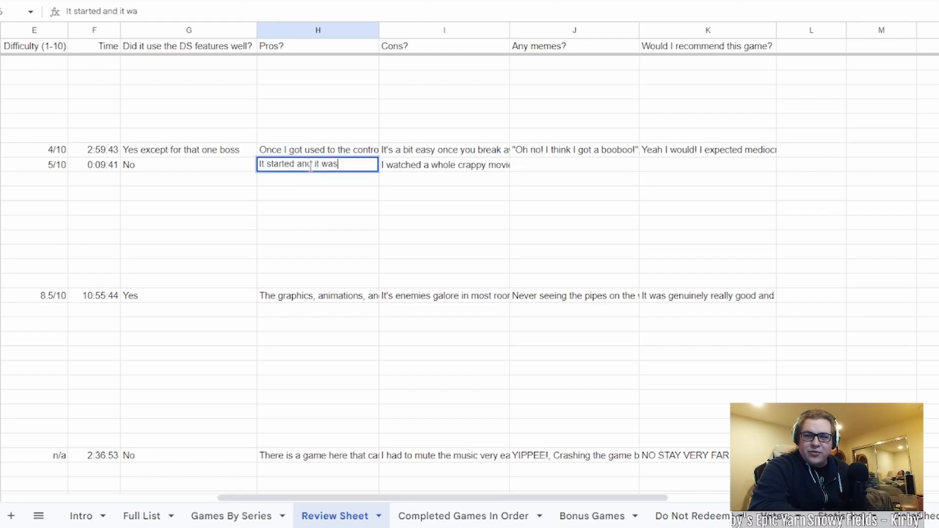
{"action": "type", "text": " short"}
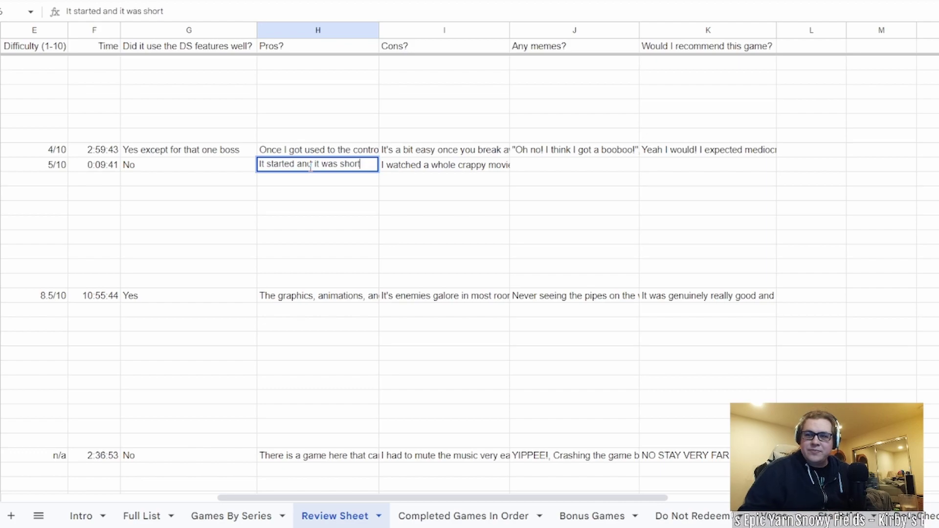
Step: Enter "You sparkle like a diamond, Twilightning" under Any memes in the Scene It? Twilight row
{"action": "left_click", "coordinate": [561, 169]}
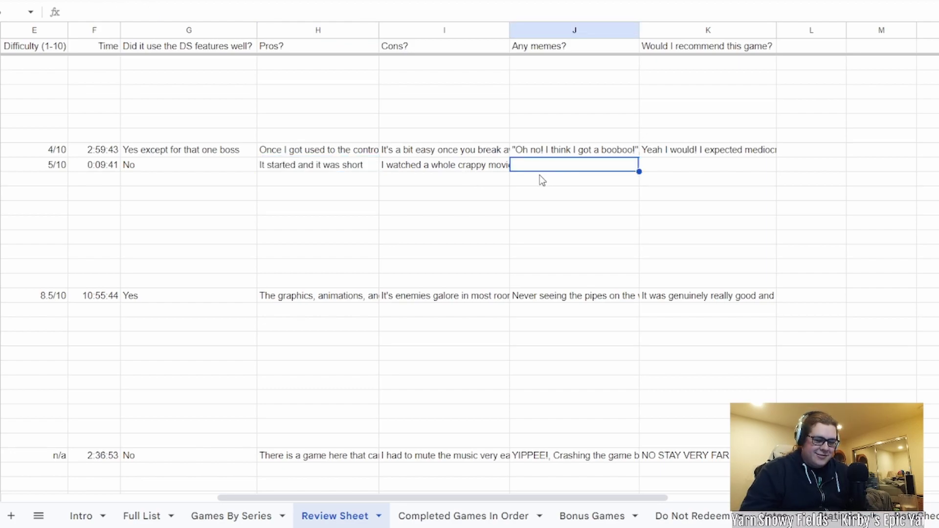
{"action": "type", "text": "You sparkle I"}
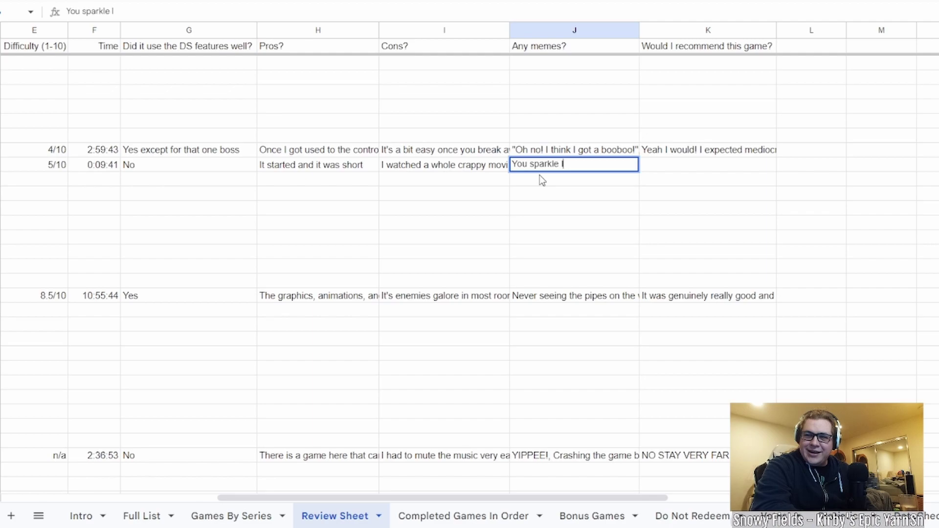
{"action": "type", "text": "ike a diamond"}
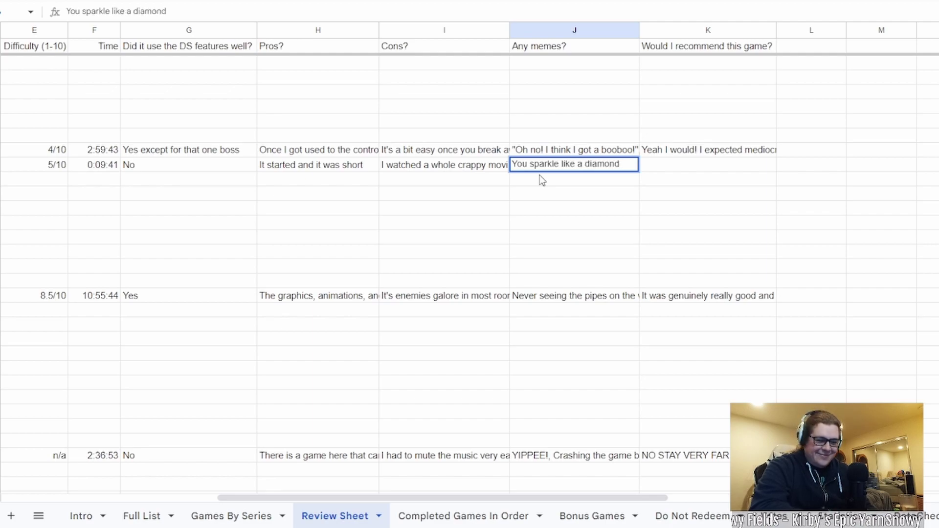
{"action": "left_click", "coordinate": [649, 166]}
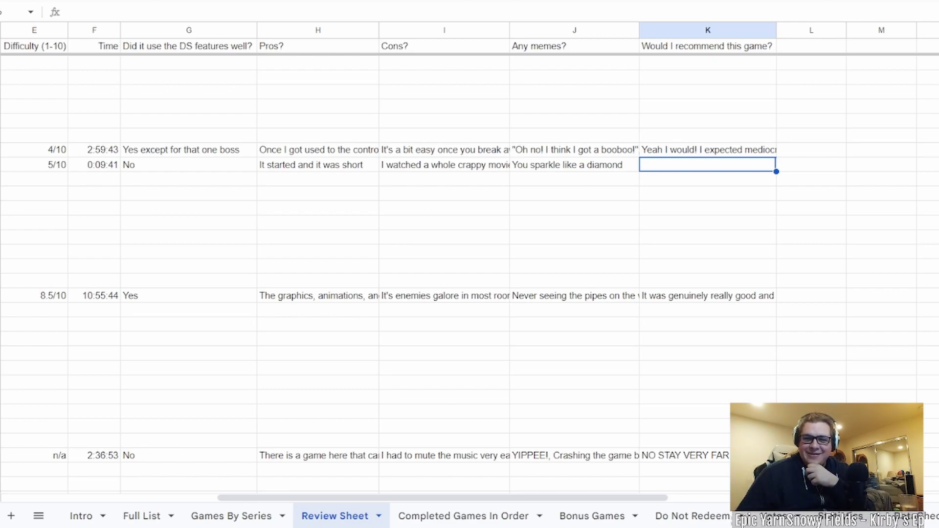
{"action": "double_click", "coordinate": [608, 165]}
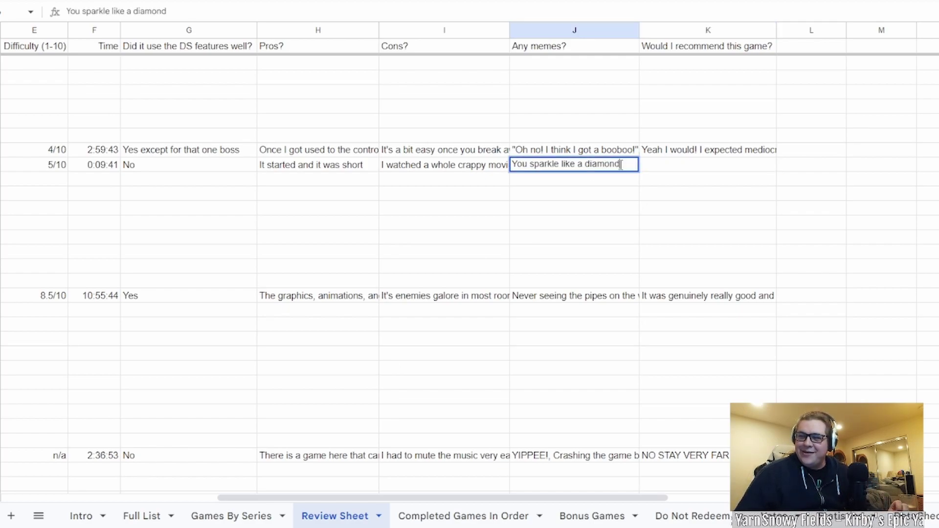
{"action": "type", "text": ", Twiligh"}
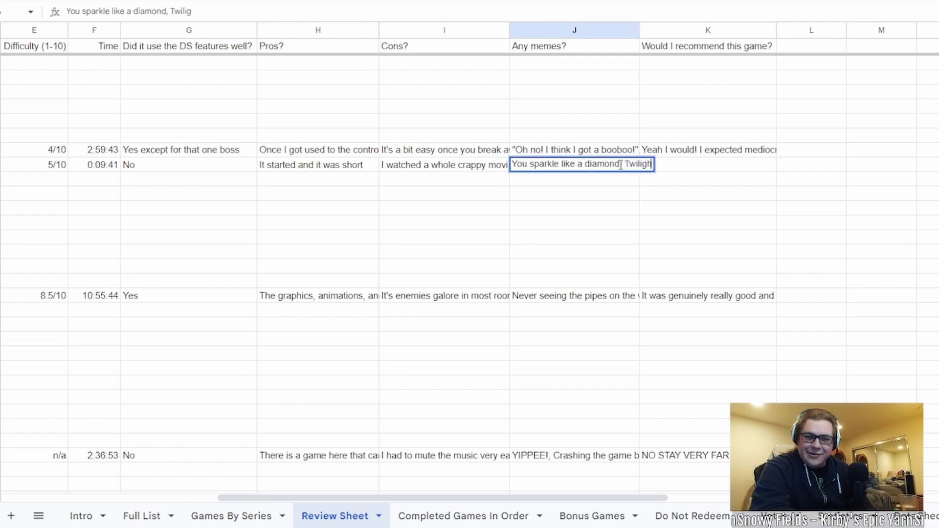
{"action": "type", "text": "tning"}
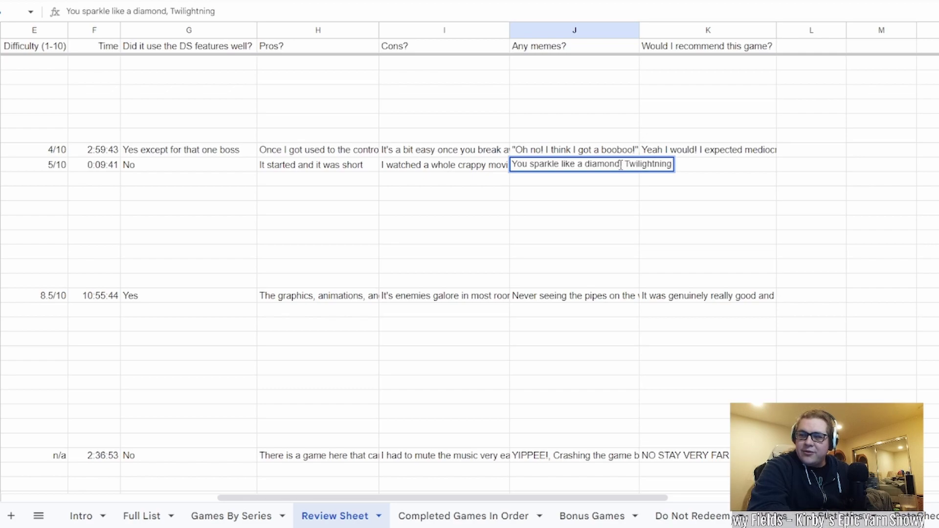
Step: Add "Round" to the end of the Any memes text in the Scene It? Twilight row
{"action": "type", "text": " Round"}
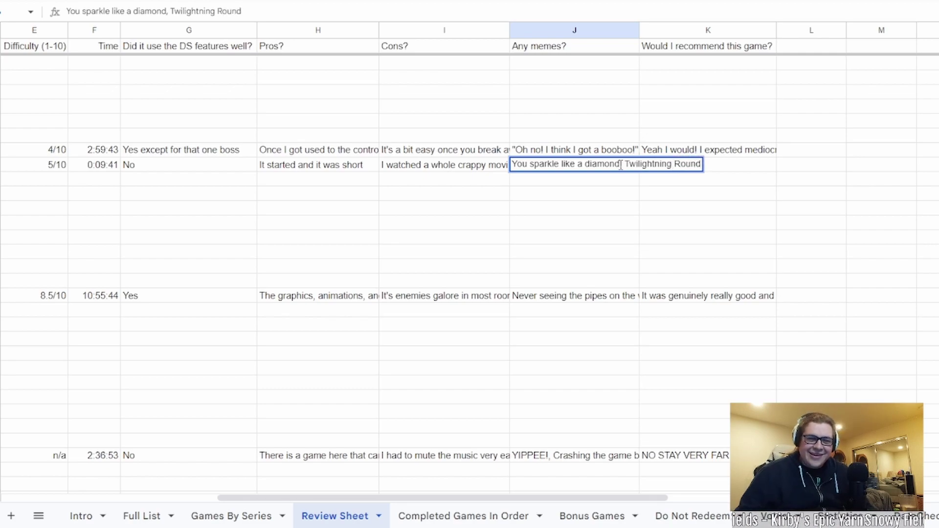
{"action": "left_click", "coordinate": [642, 222]}
Step: Enter "Don't waste your money. Buy a good game like Fossil Fighters instead" as the recommendation in the Scene It? Twilight row
{"action": "left_click", "coordinate": [651, 167]}
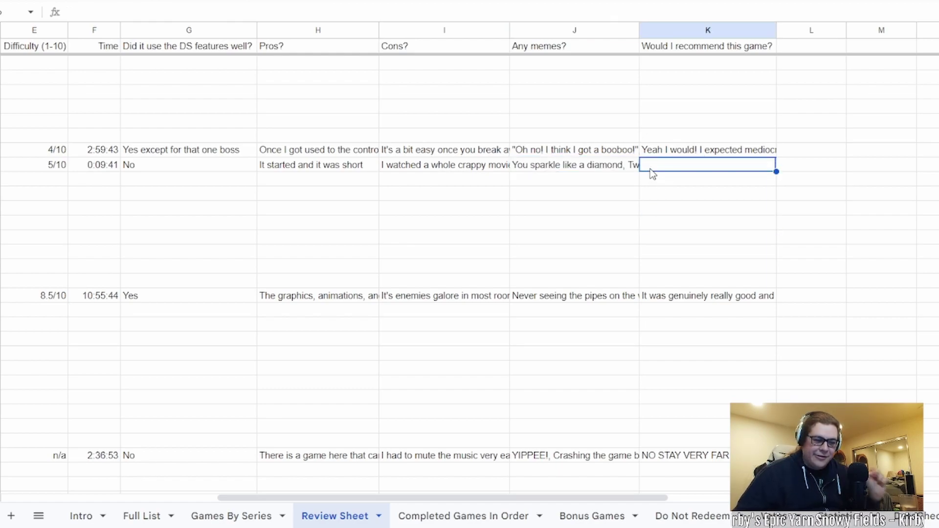
{"action": "type", "text": "Do"}
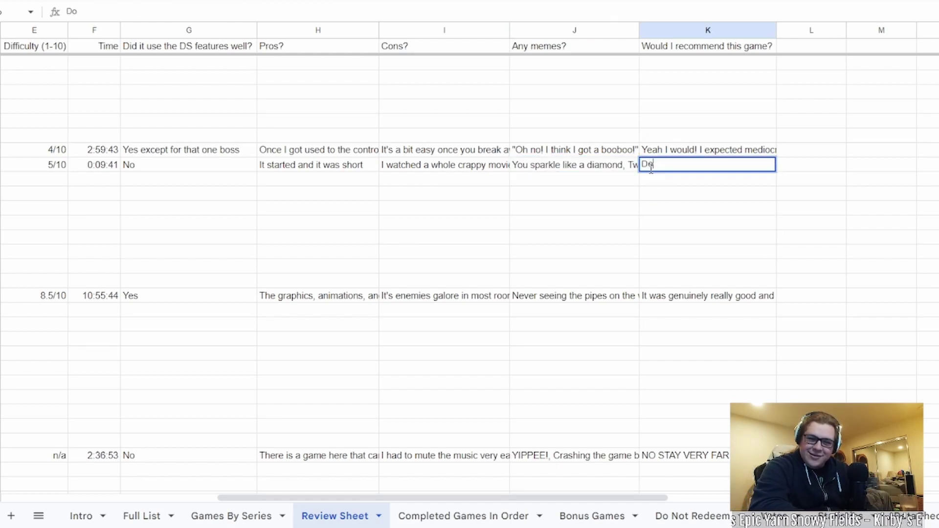
{"action": "type", "text": "n't was"}
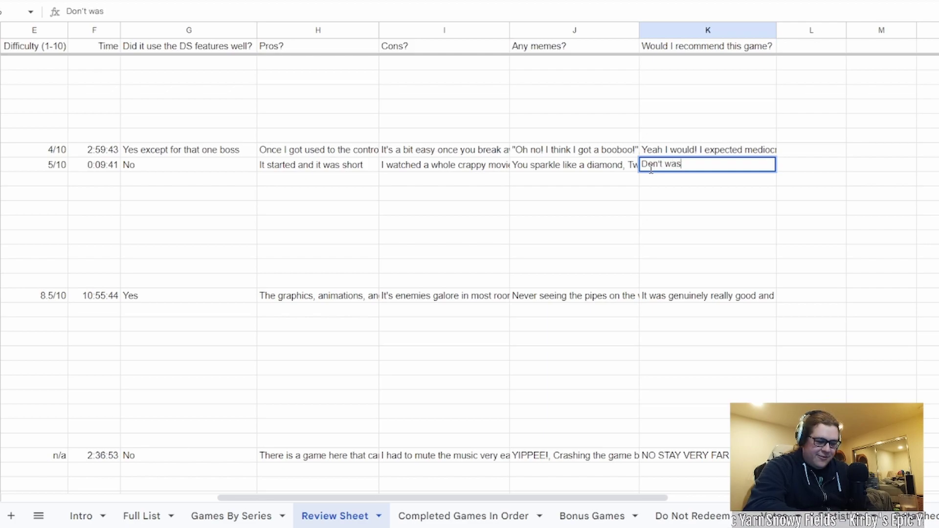
{"action": "type", "text": "te your money."}
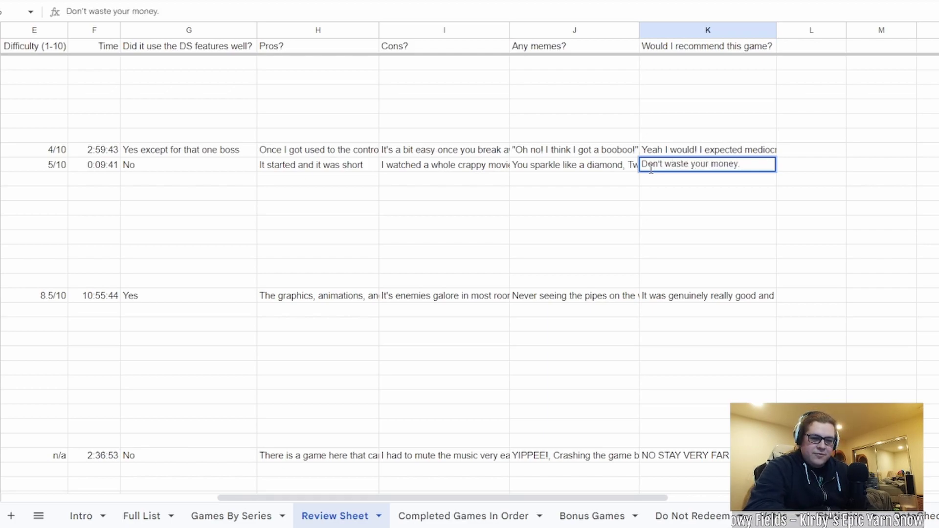
{"action": "type", "text": " Buy"}
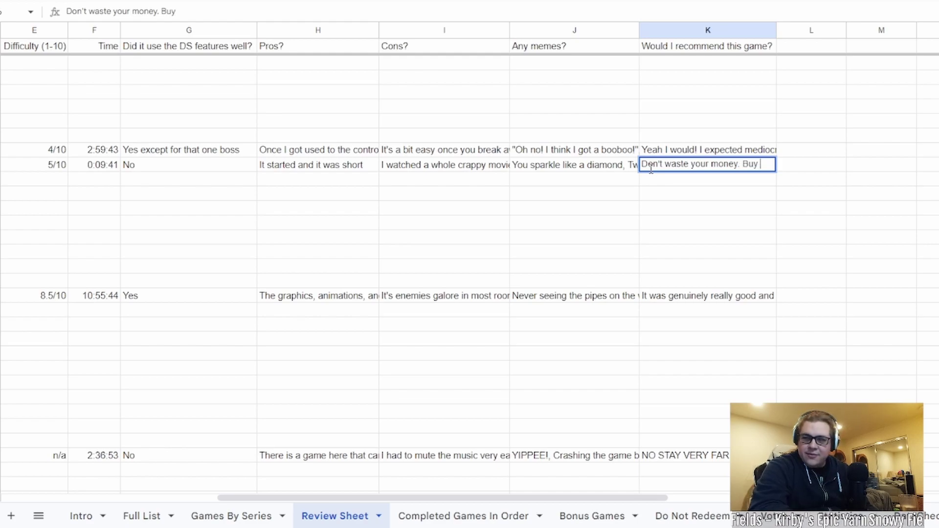
{"action": "type", "text": " a good game l"}
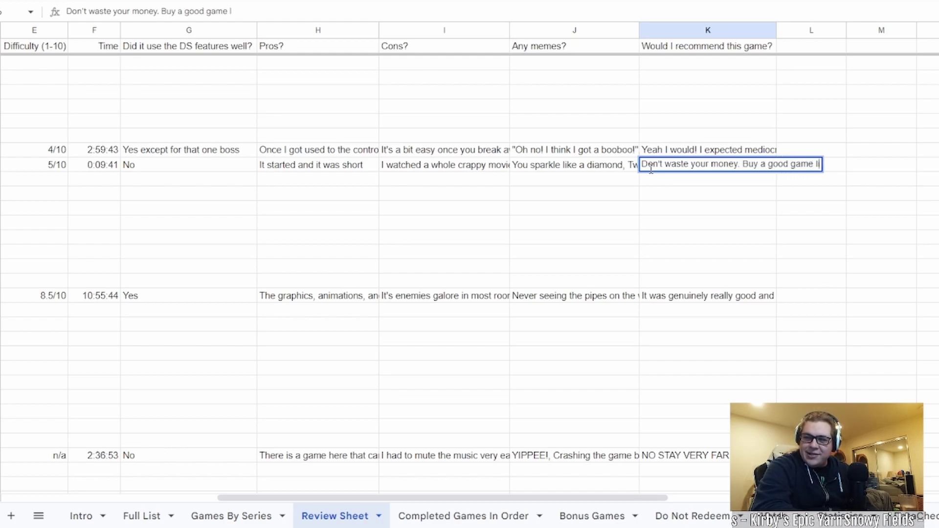
{"action": "type", "text": "ike Fossil Fighters"}
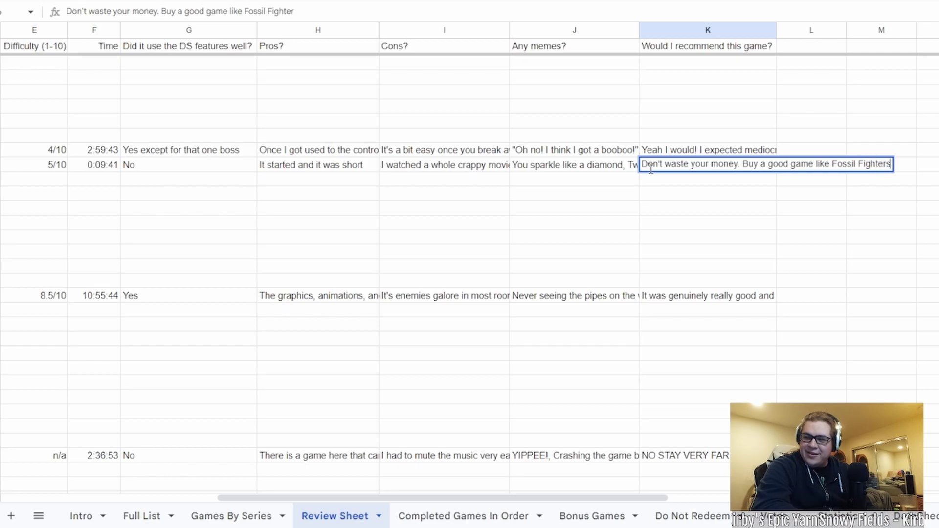
{"action": "type", "text": " instead"}
{"action": "left_click", "coordinate": [653, 180]}
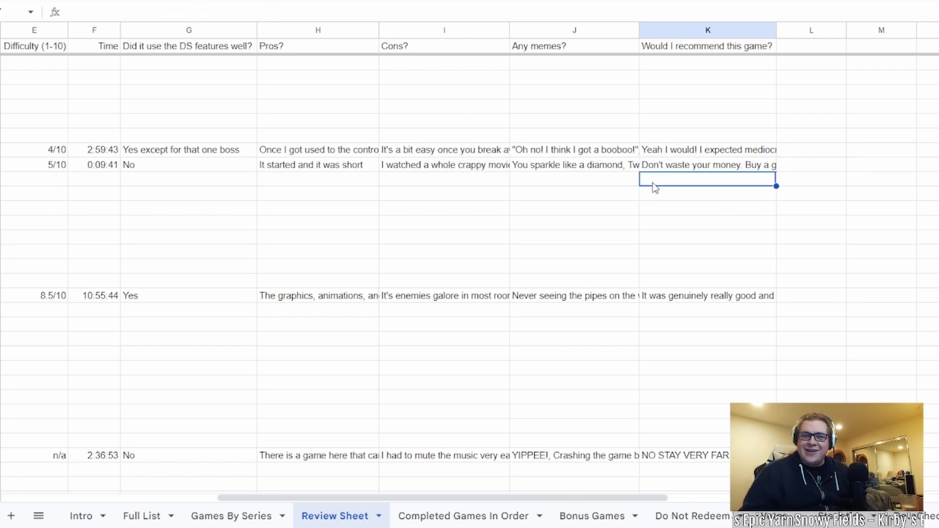
Step: Look through the Completed Games In Order sheet, checking the Scene It? Twilight entry and the earlier completed games
{"action": "scroll", "coordinate": [638, 184], "scroll_direction": "left", "scroll_amount": 10}
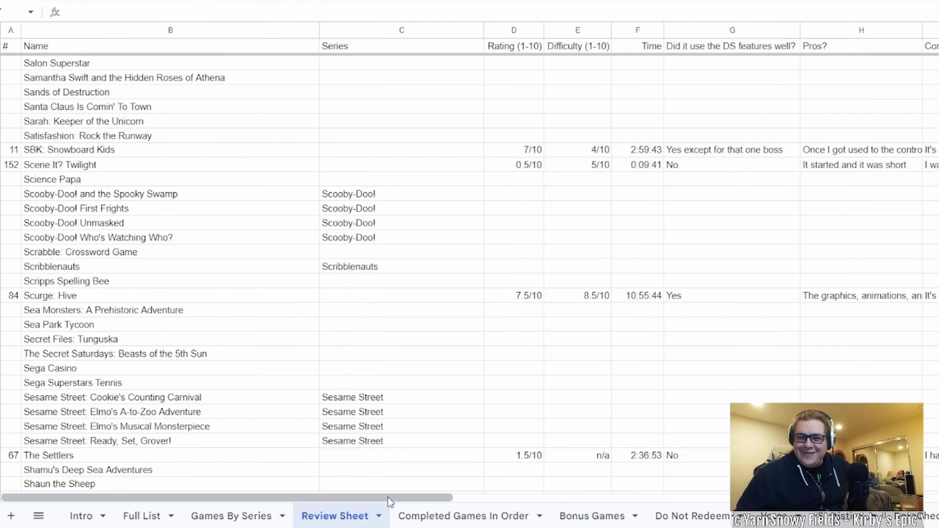
{"action": "left_click", "coordinate": [401, 517]}
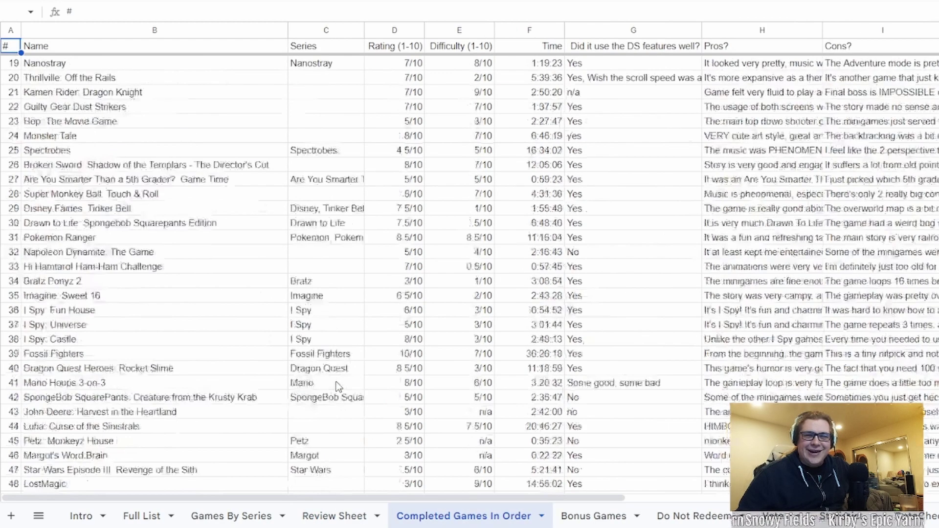
{"action": "scroll", "coordinate": [337, 387], "scroll_direction": "down", "scroll_amount": 20}
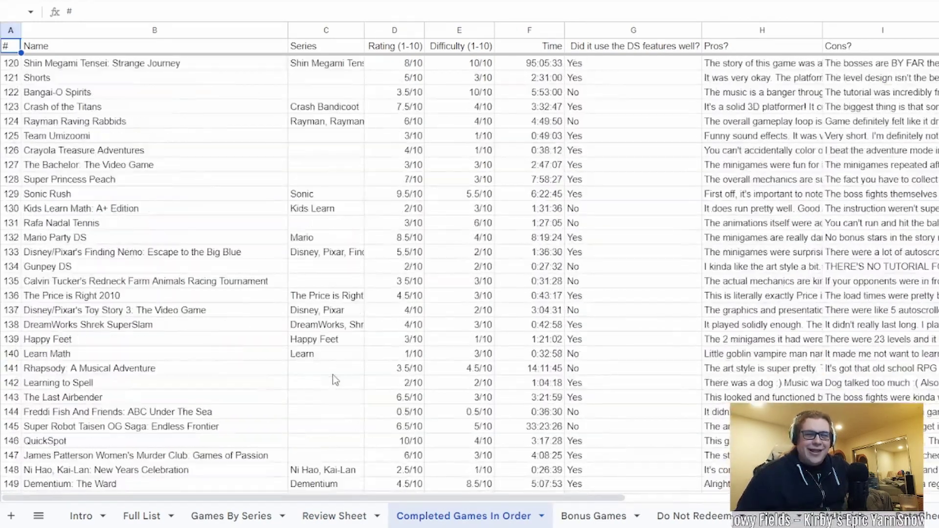
{"action": "scroll", "coordinate": [335, 379], "scroll_direction": "down", "scroll_amount": 1}
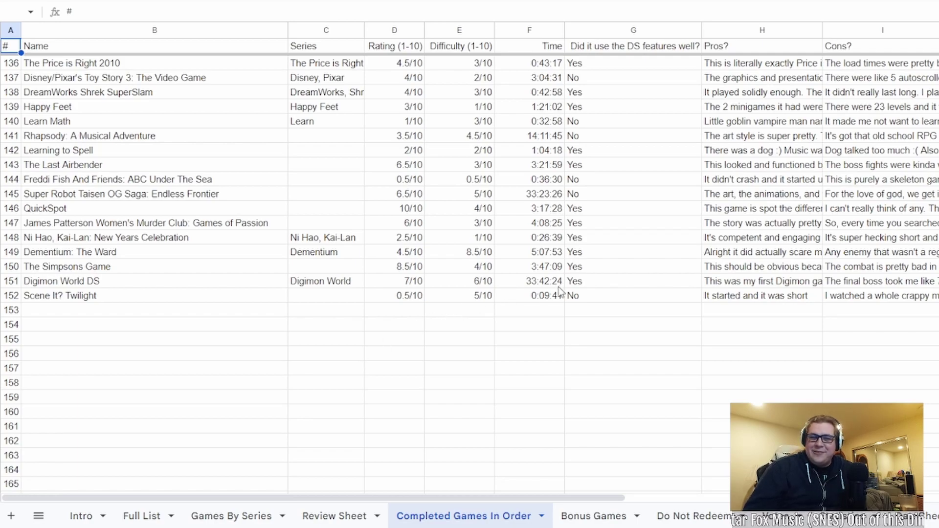
{"action": "scroll", "coordinate": [550, 298], "scroll_direction": "up", "scroll_amount": 20}
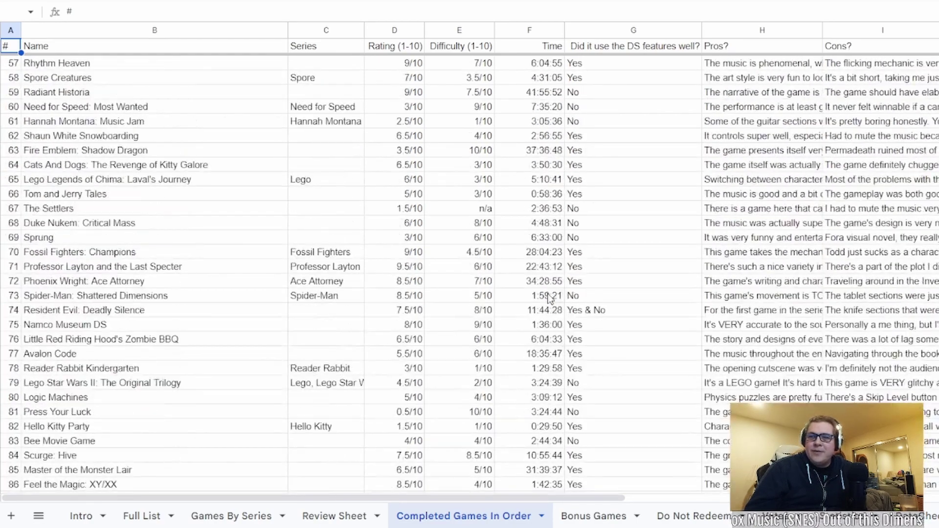